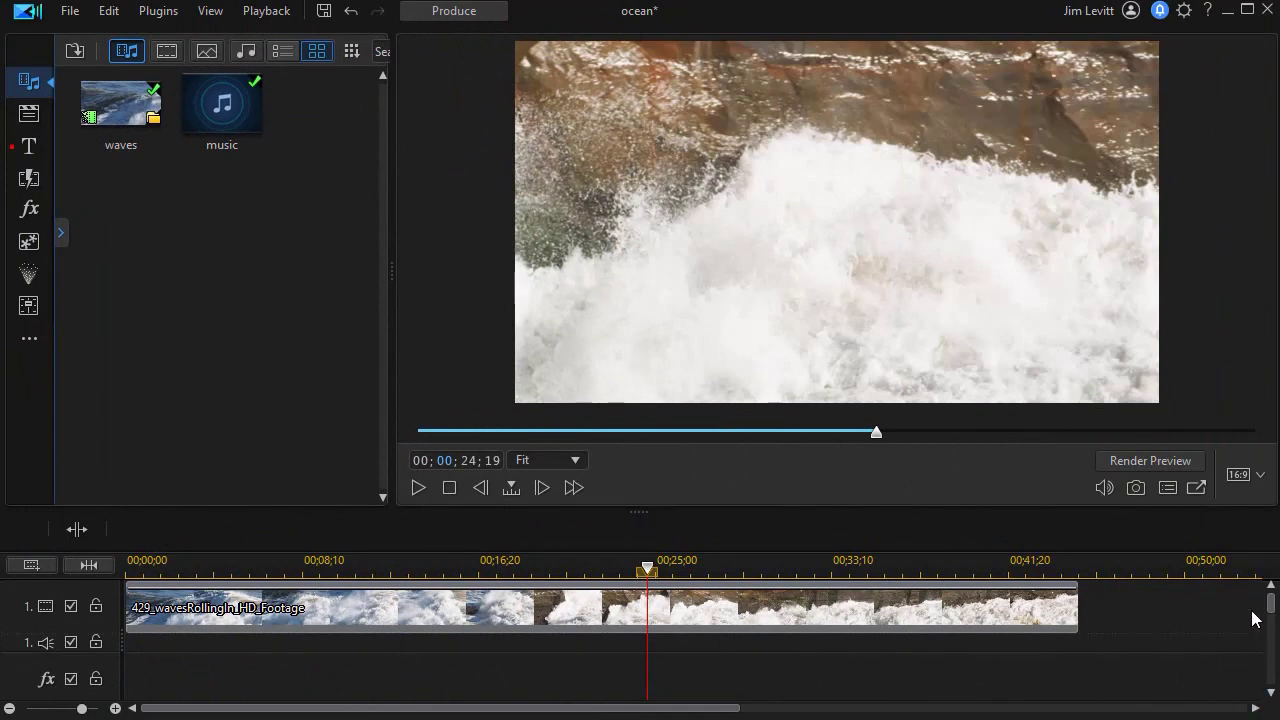
Step: Scroll the timeline tracks down to reveal the Impact audio clip on track 3
{"action": "left_click_drag", "start_coordinate": [1274, 610], "coordinate": [1271, 656]}
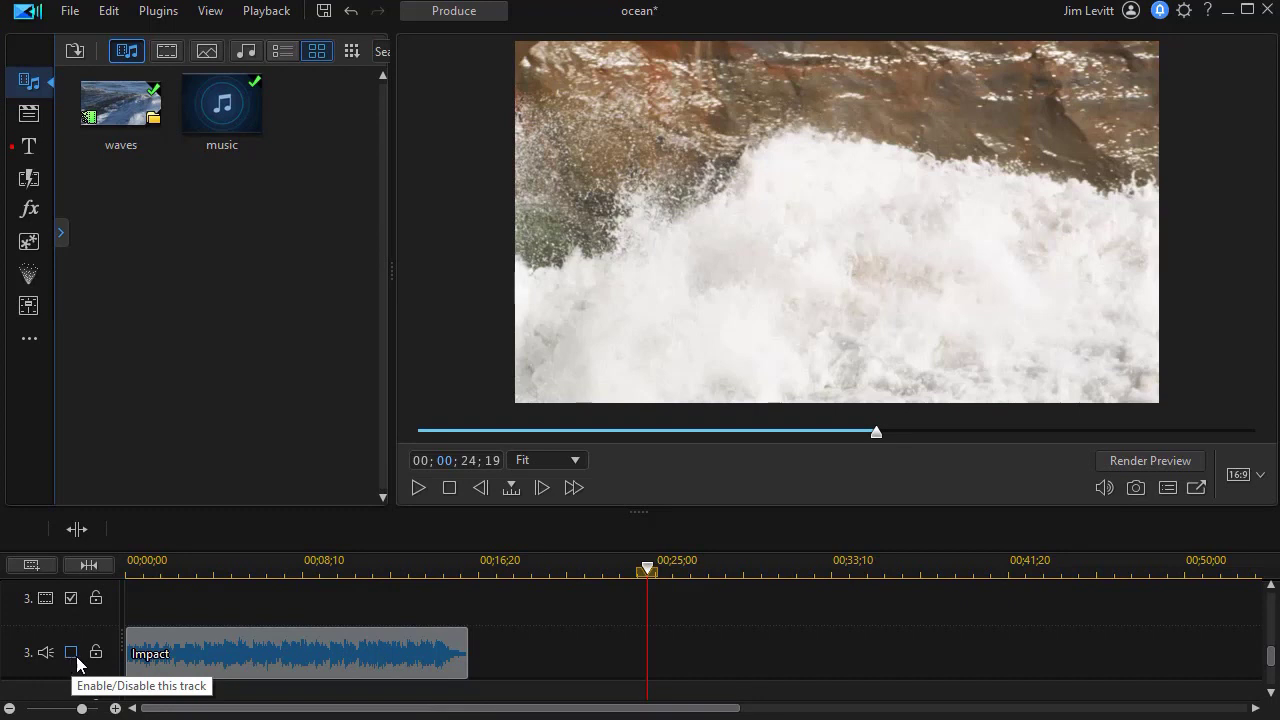
Step: Add a timeline marker noted 'END OF MUSIC' at 00;00;16;07, the Impact clip's end
{"action": "left_click", "coordinate": [397, 646]}
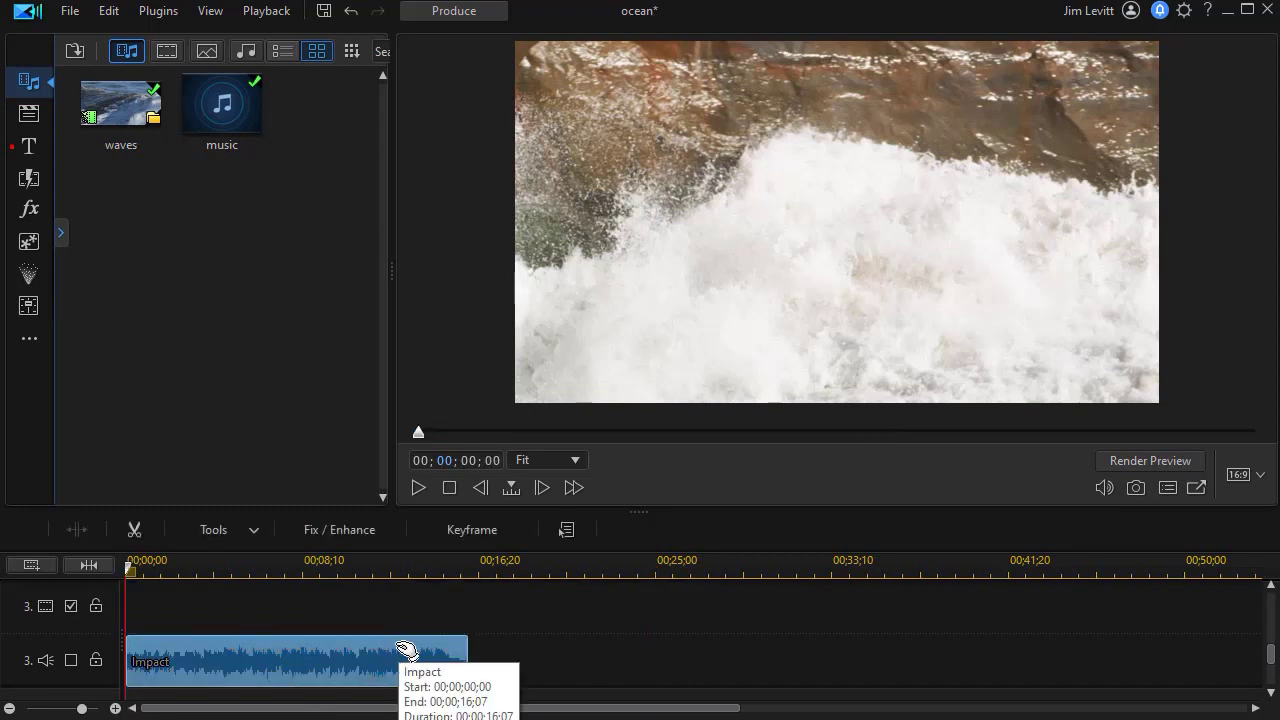
{"action": "key", "text": "End"}
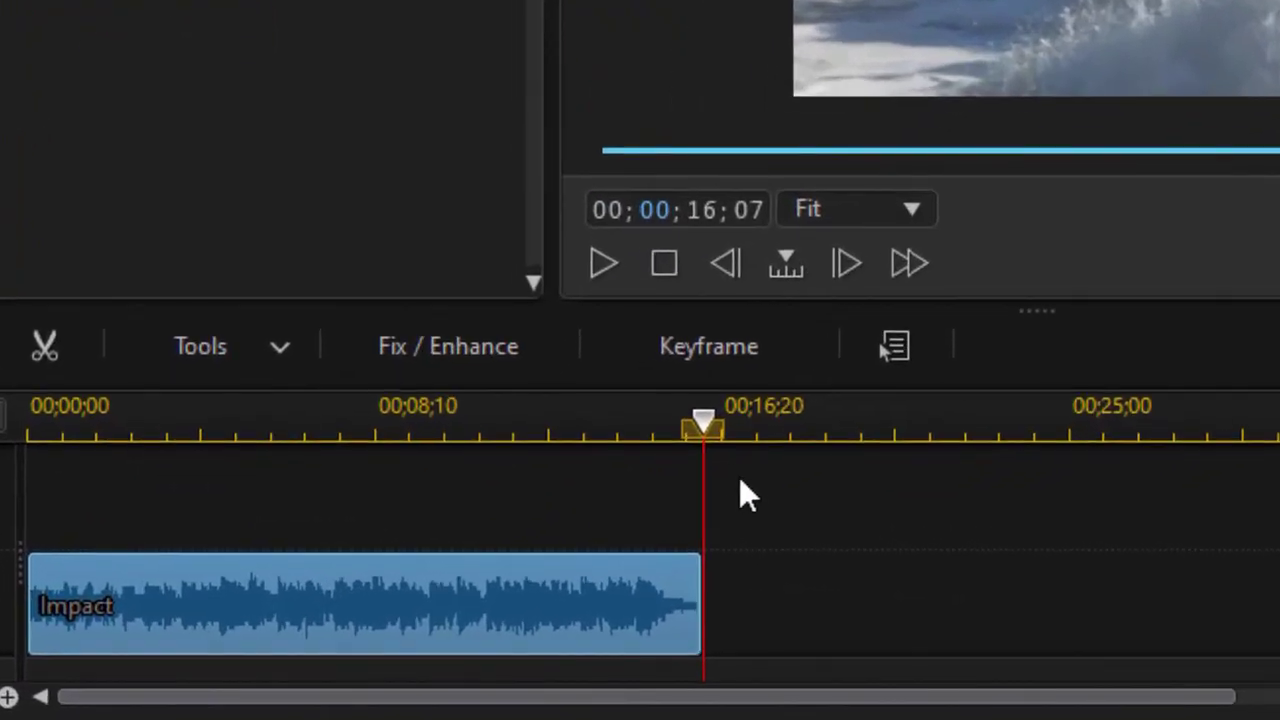
{"action": "right_click", "coordinate": [711, 415]}
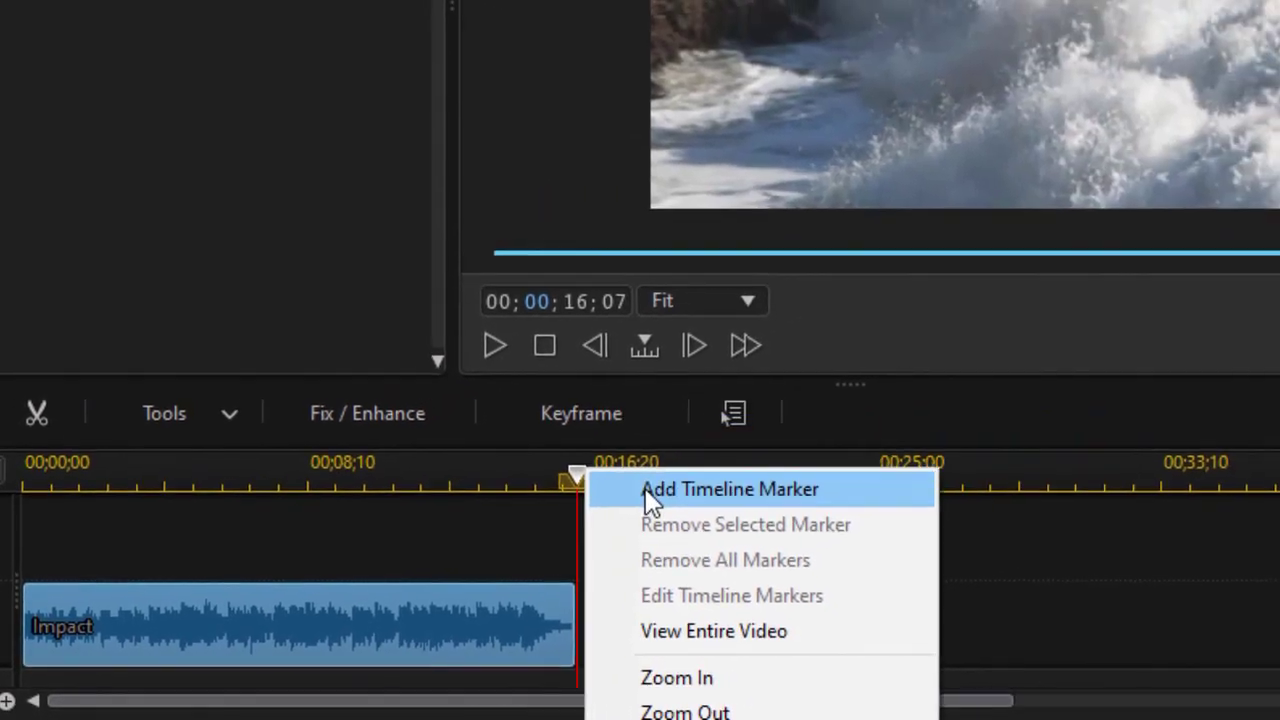
{"action": "left_click", "coordinate": [782, 438]}
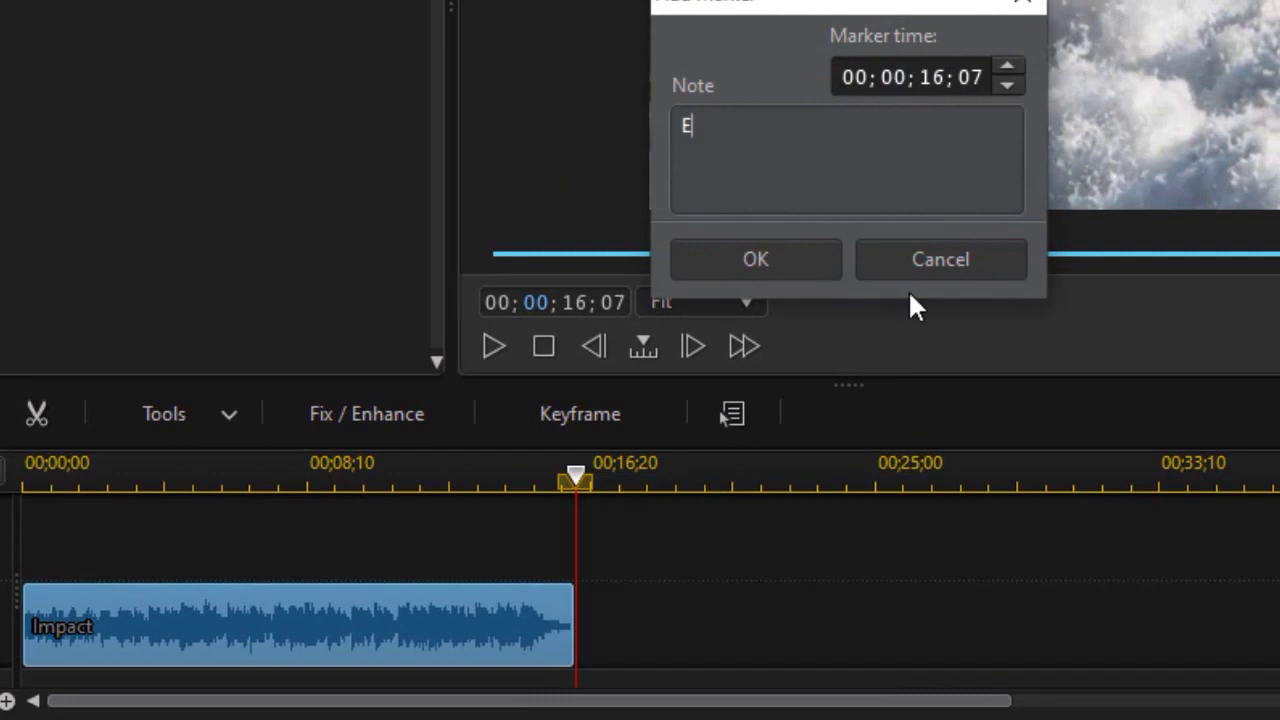
{"action": "type", "text": "END OF MUSIC"}
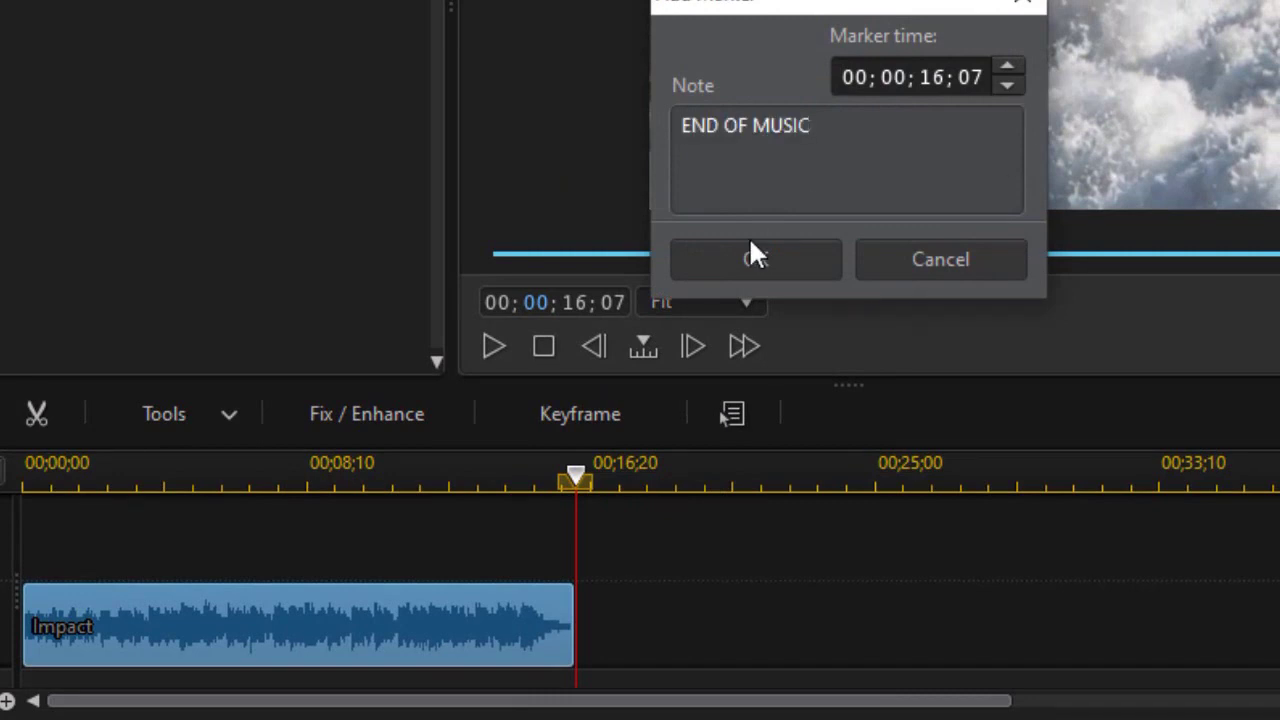
{"action": "left_click", "coordinate": [782, 259]}
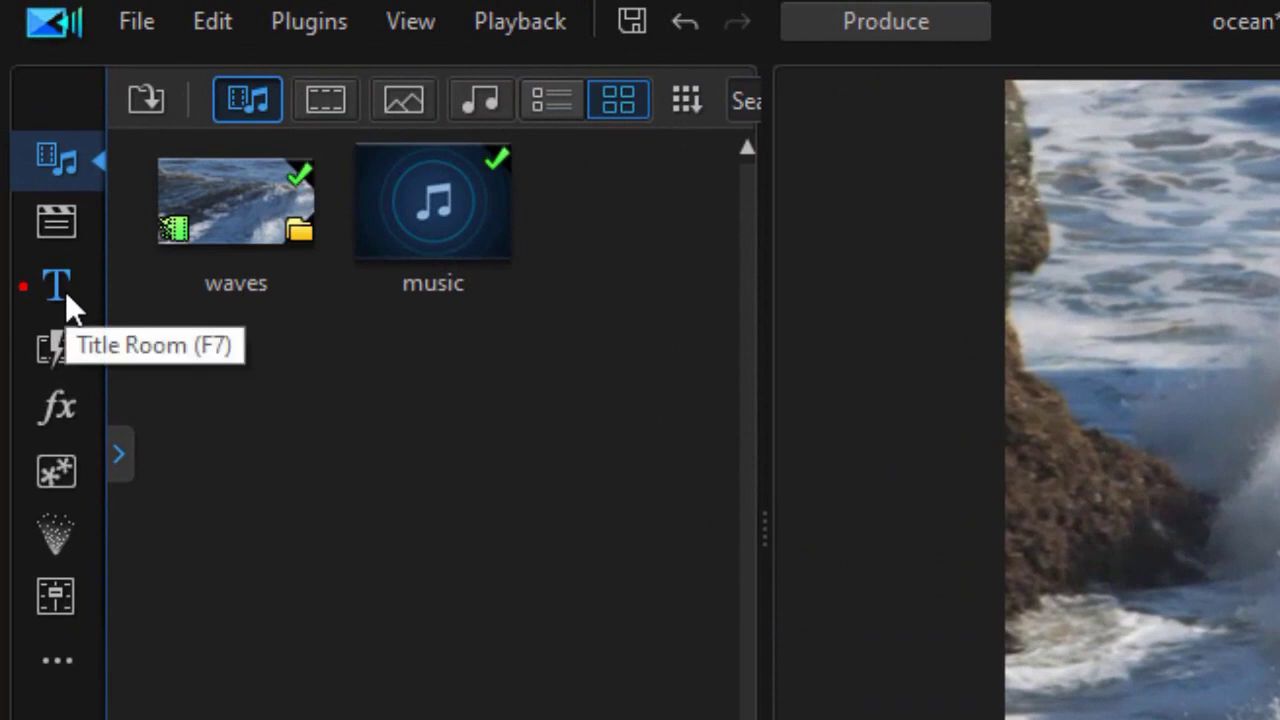
Step: Place the Default title on track 2 at 00;00;00;00 and stretch it to 00;00;15;26
{"action": "left_click", "coordinate": [65, 286]}
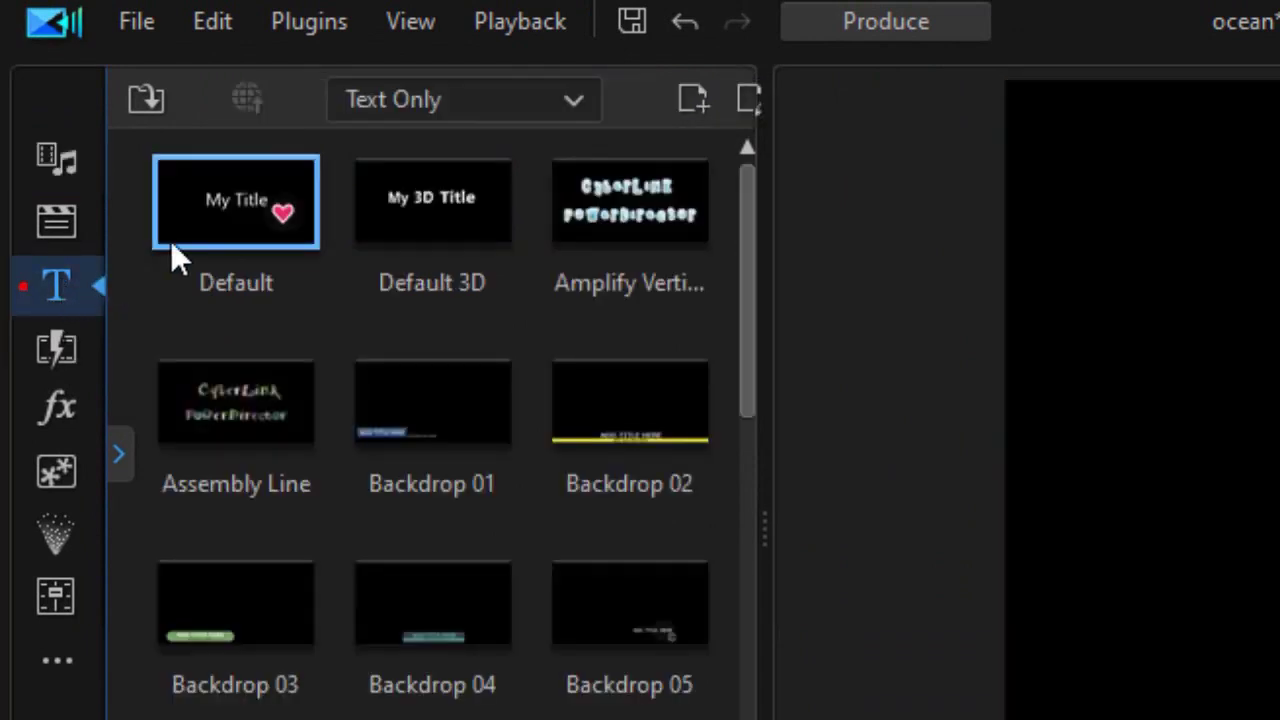
{"action": "left_click_drag", "start_coordinate": [223, 211], "coordinate": [218, 719]}
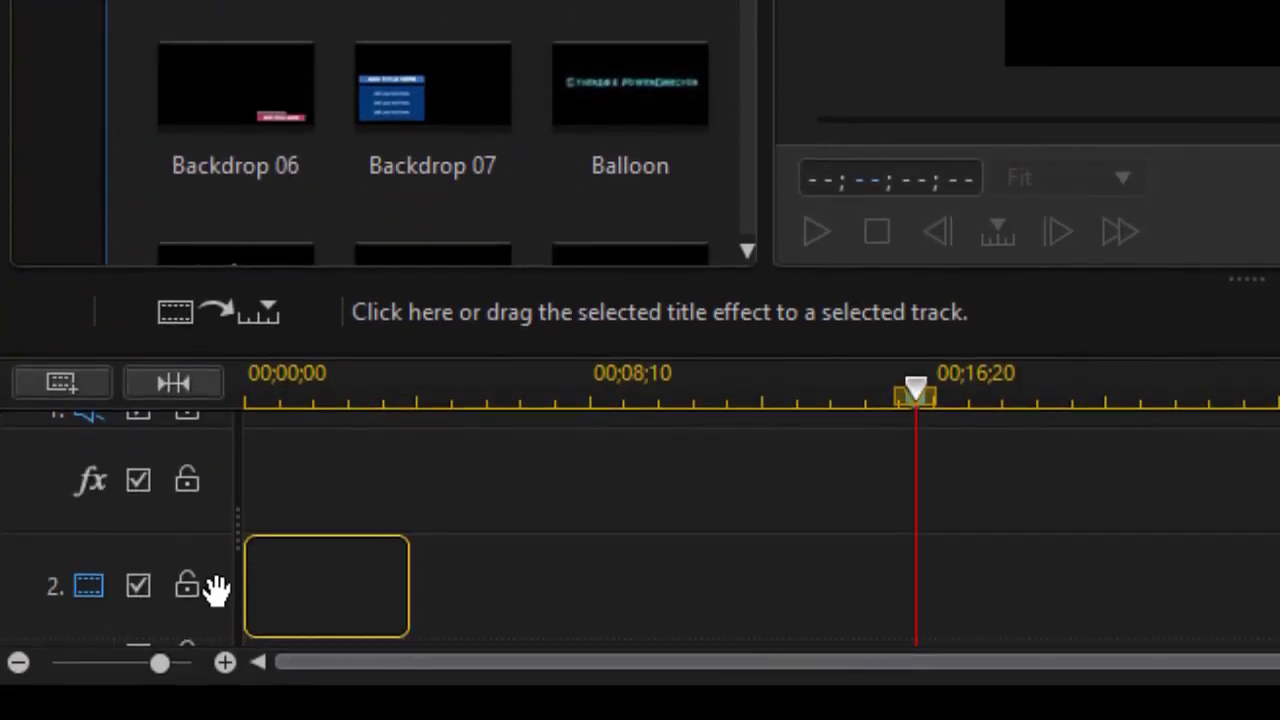
{"action": "left_click_drag", "start_coordinate": [217, 588], "coordinate": [218, 590]}
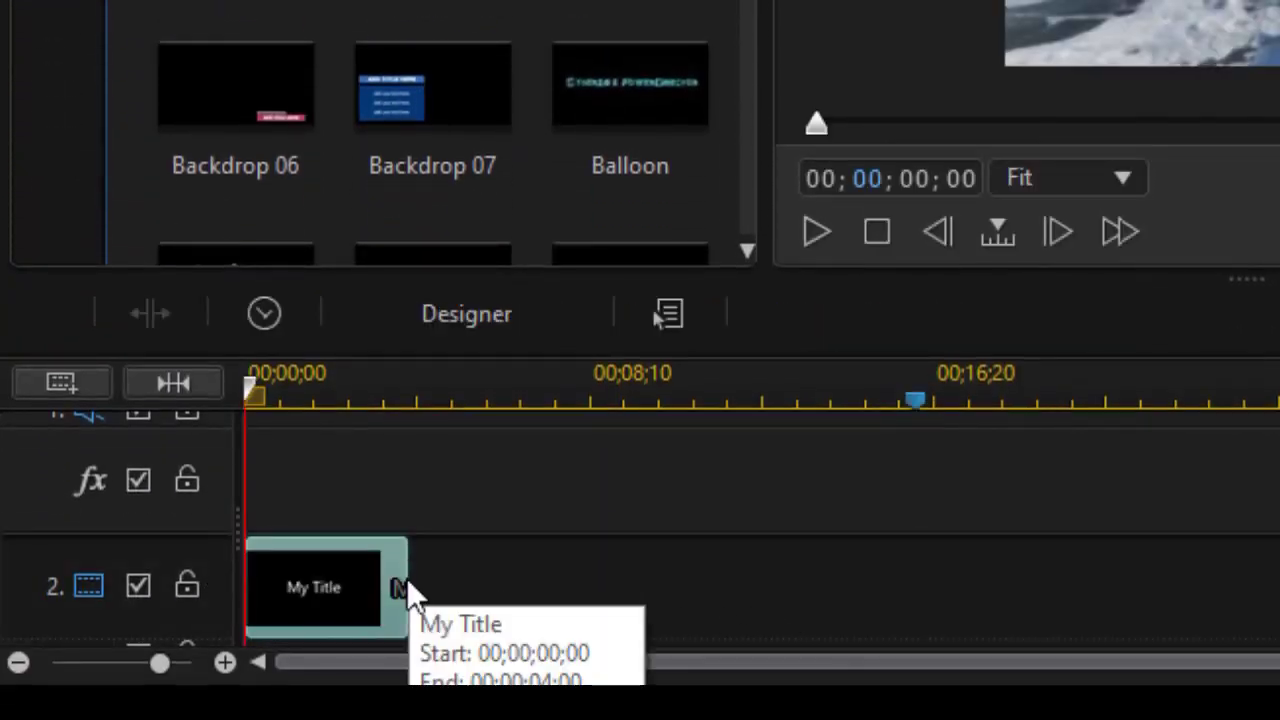
{"action": "left_click_drag", "start_coordinate": [406, 580], "coordinate": [902, 590]}
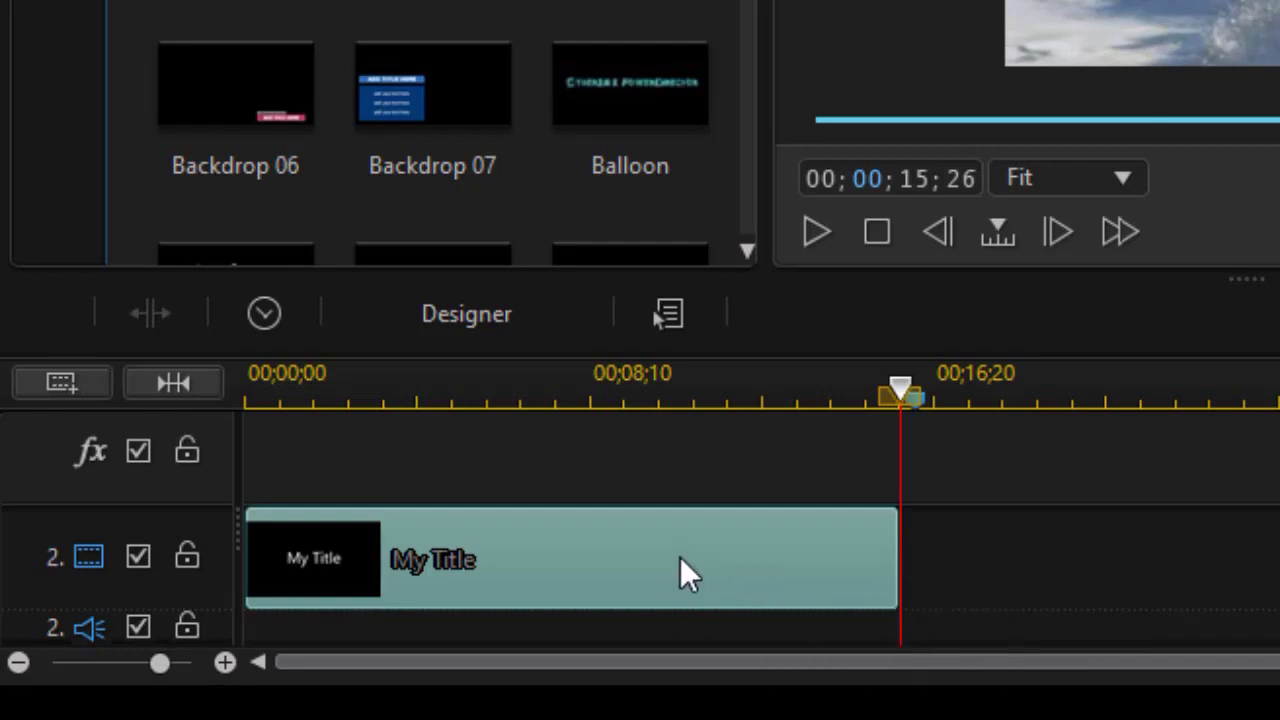
Step: Open the title in the Title Designer and change the My Title font to Impact
{"action": "double_click", "coordinate": [680, 557]}
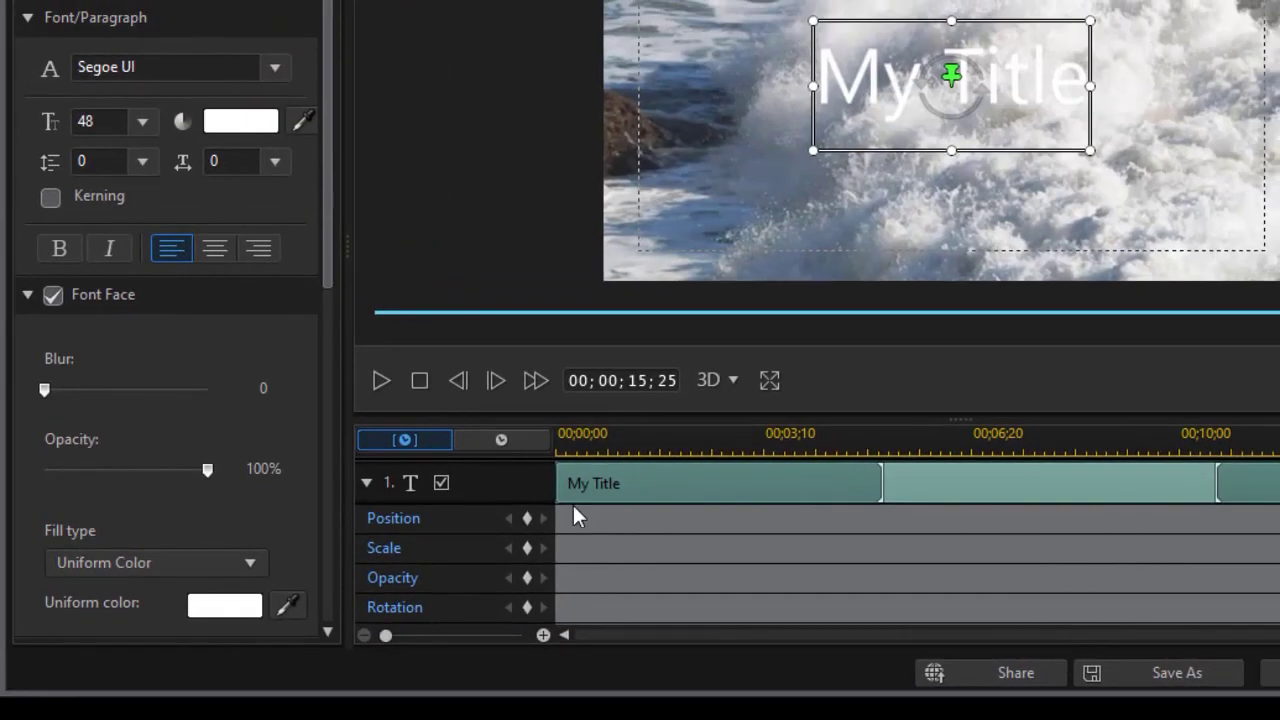
{"action": "left_click", "coordinate": [866, 68]}
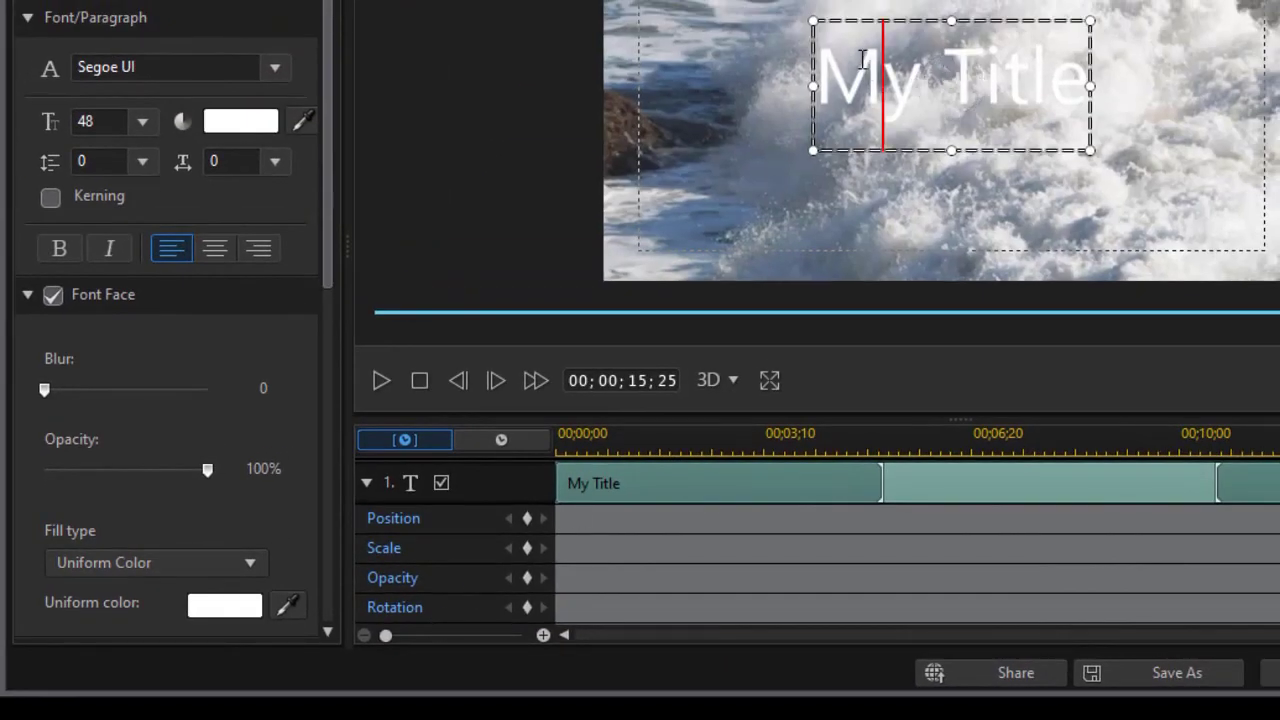
{"action": "key", "text": "ctrl+a"}
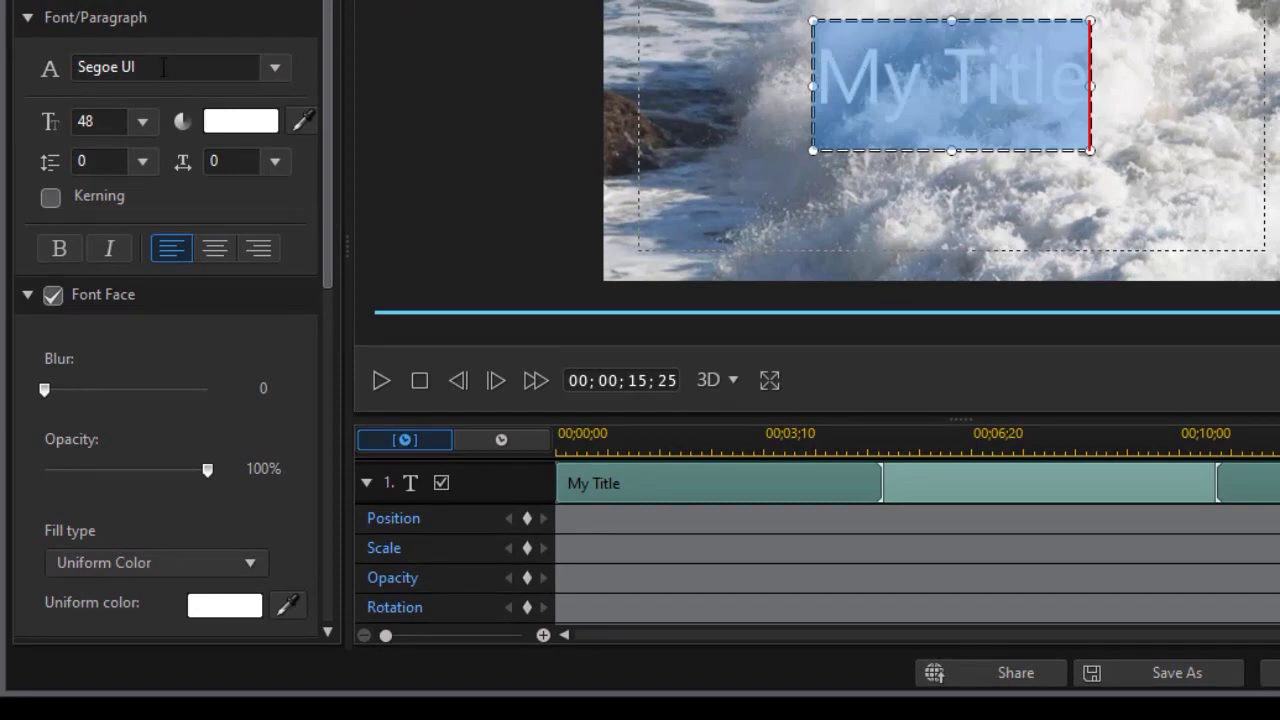
{"action": "left_click", "coordinate": [165, 66]}
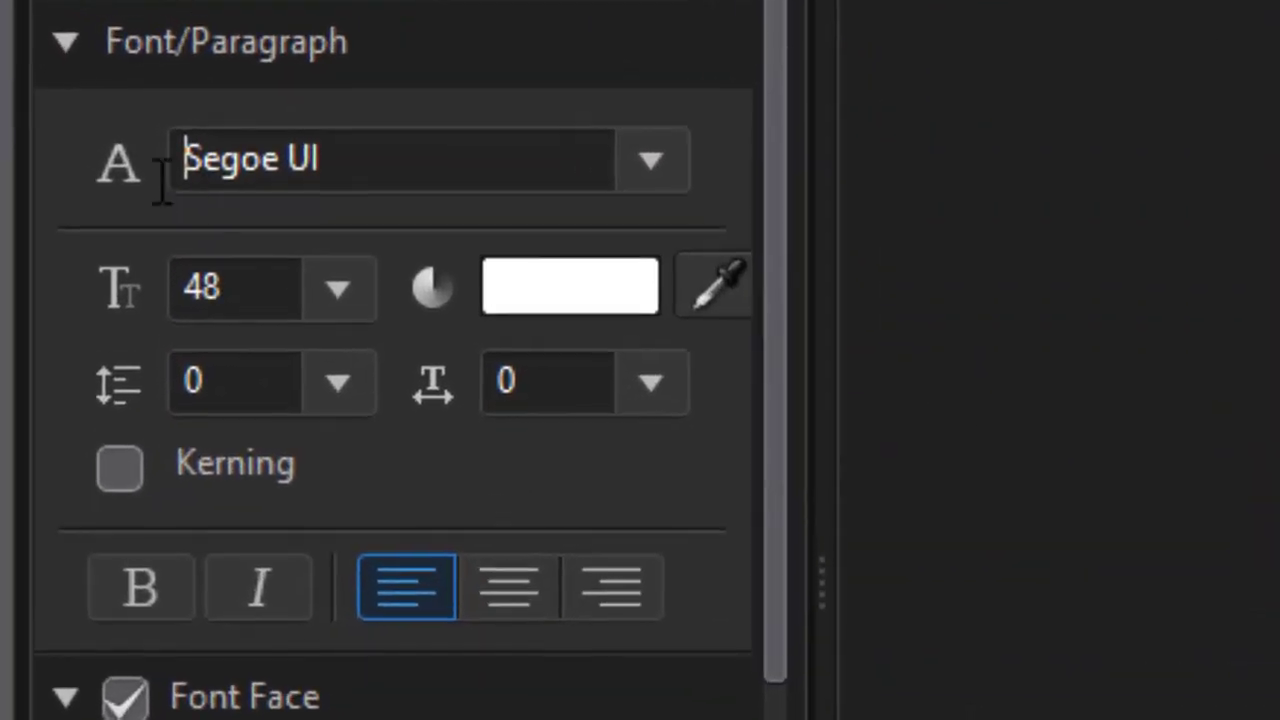
{"action": "left_click_drag", "start_coordinate": [70, 72], "coordinate": [229, 88]}
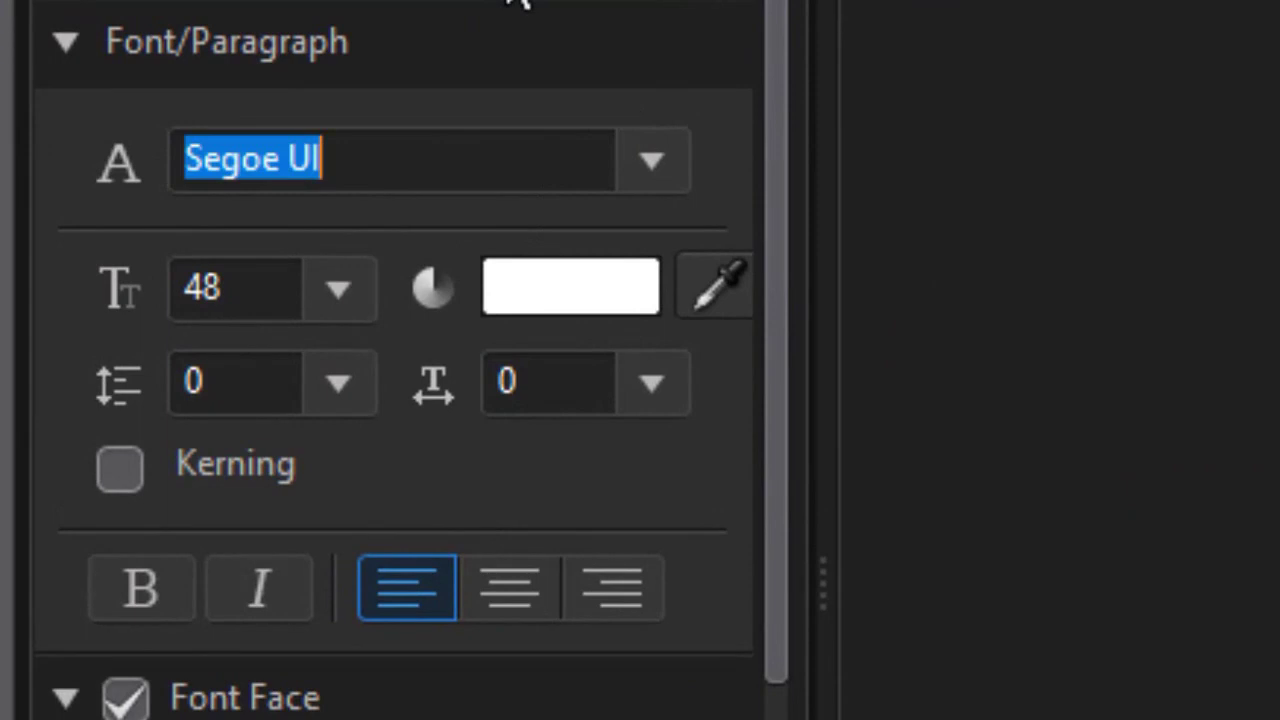
{"action": "type", "text": "Impact"}
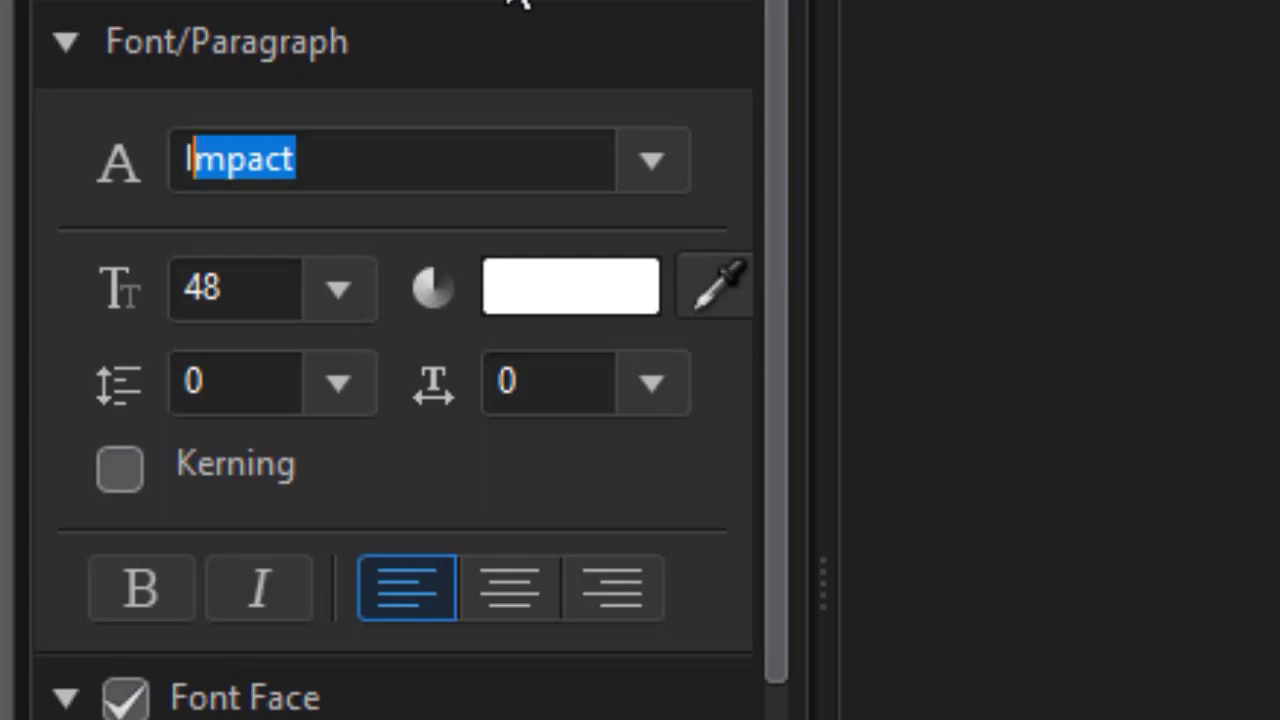
{"action": "key", "text": "Return"}
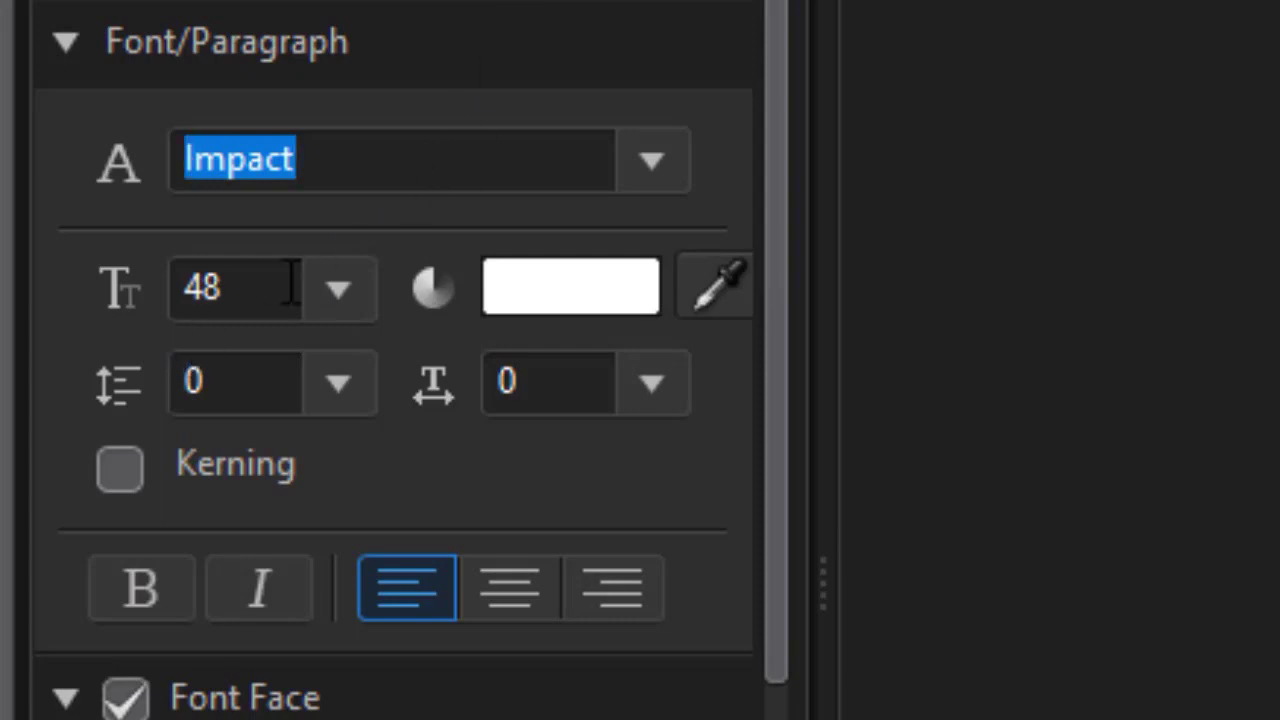
Step: Raise the title's font size from 48 to 60 and bring up the fill type options
{"action": "left_click_drag", "start_coordinate": [188, 288], "coordinate": [296, 292]}
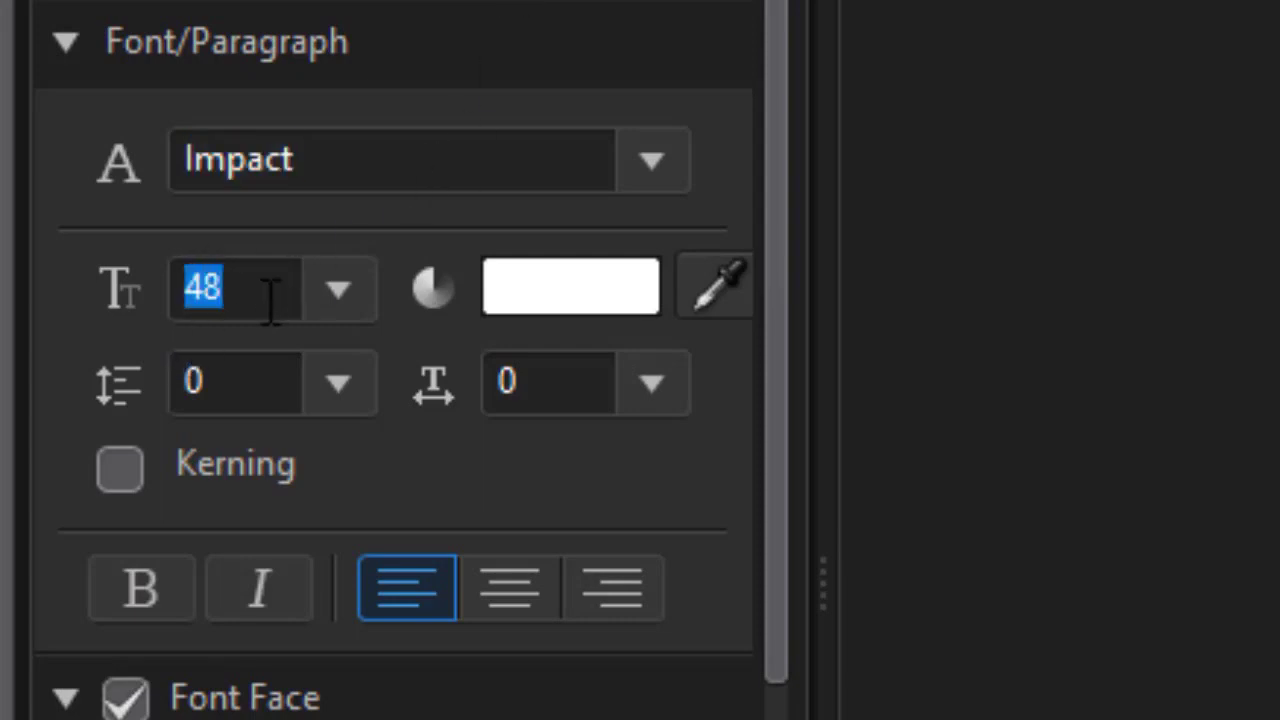
{"action": "type", "text": "60"}
{"action": "key", "text": "Return"}
{"action": "scroll", "coordinate": [771, 674], "scroll_direction": "down", "scroll_amount": 5}
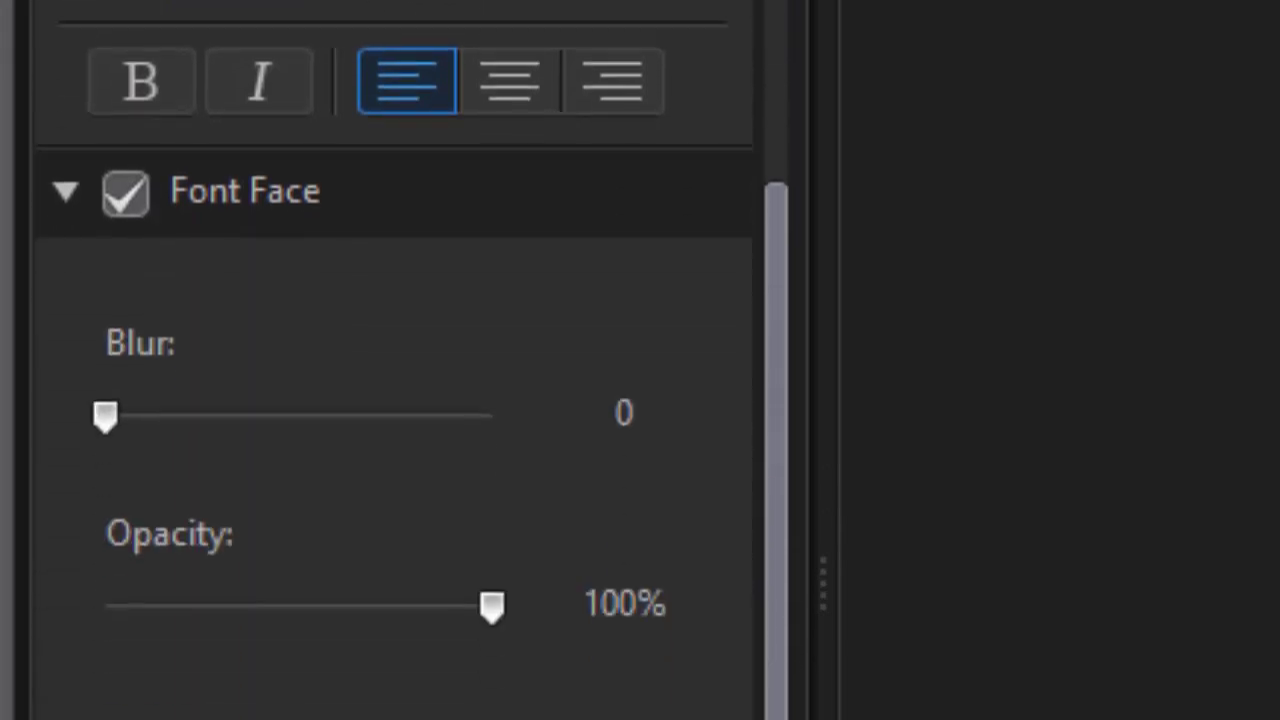
{"action": "scroll", "coordinate": [395, 400], "scroll_direction": "down", "scroll_amount": 1}
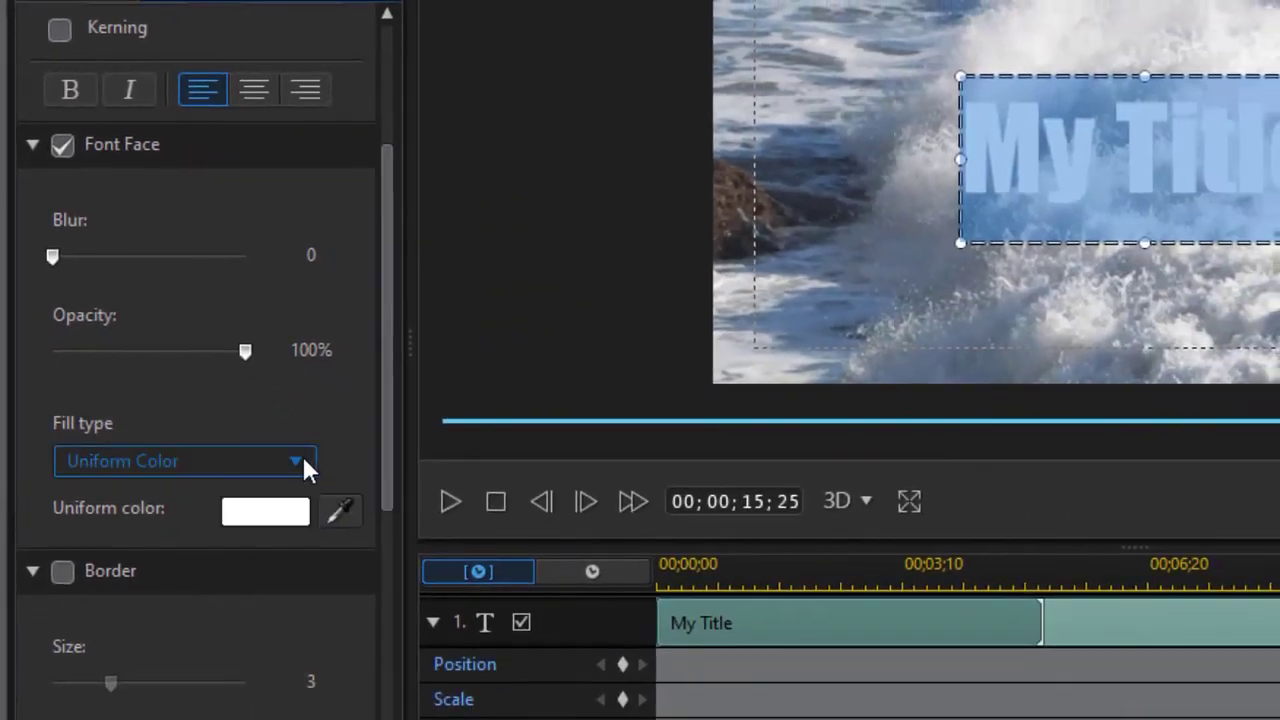
{"action": "left_click", "coordinate": [296, 466]}
Step: Fill the text with a 2 Color Gradient running from blue to deep teal
{"action": "left_click", "coordinate": [246, 523]}
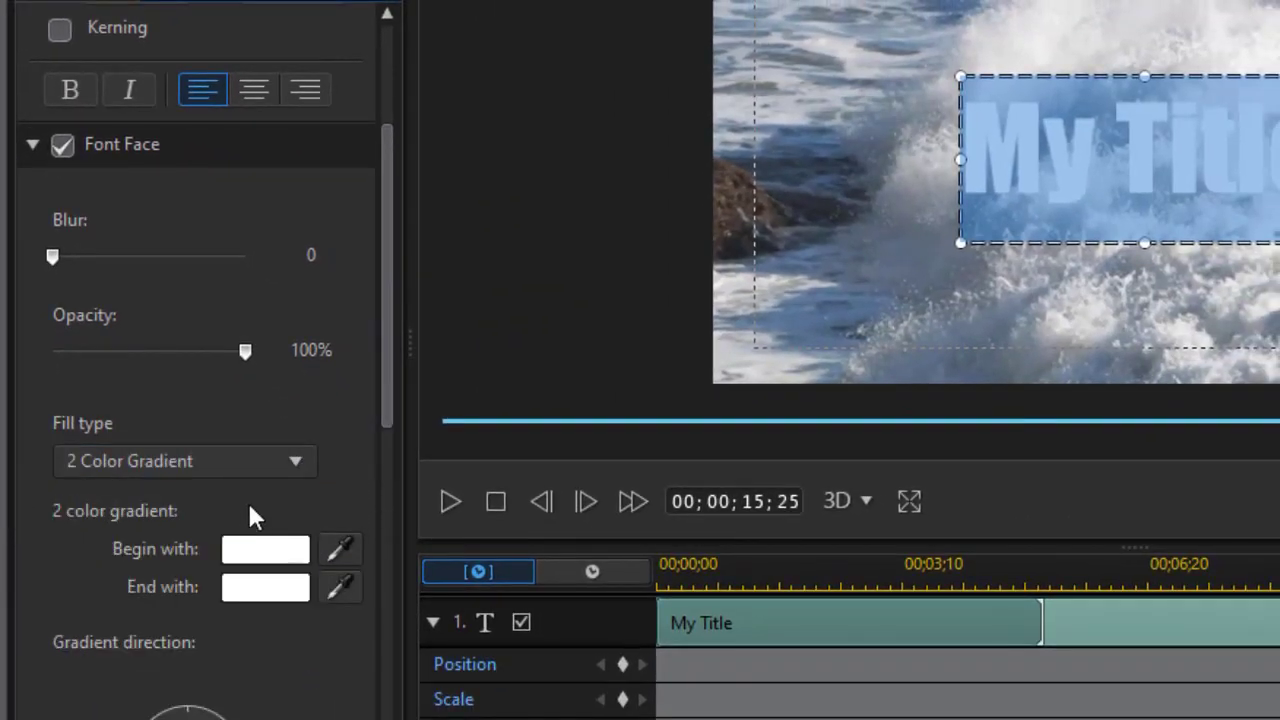
{"action": "left_click", "coordinate": [285, 553]}
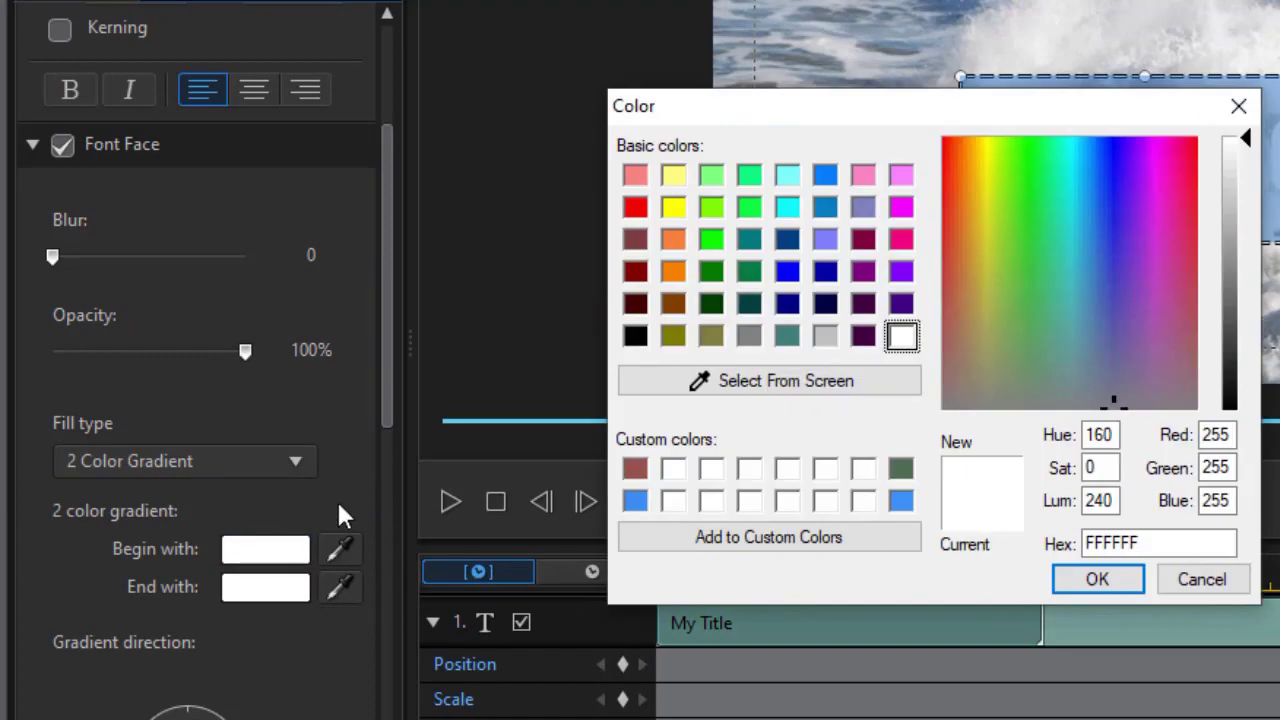
{"action": "left_click", "coordinate": [787, 272]}
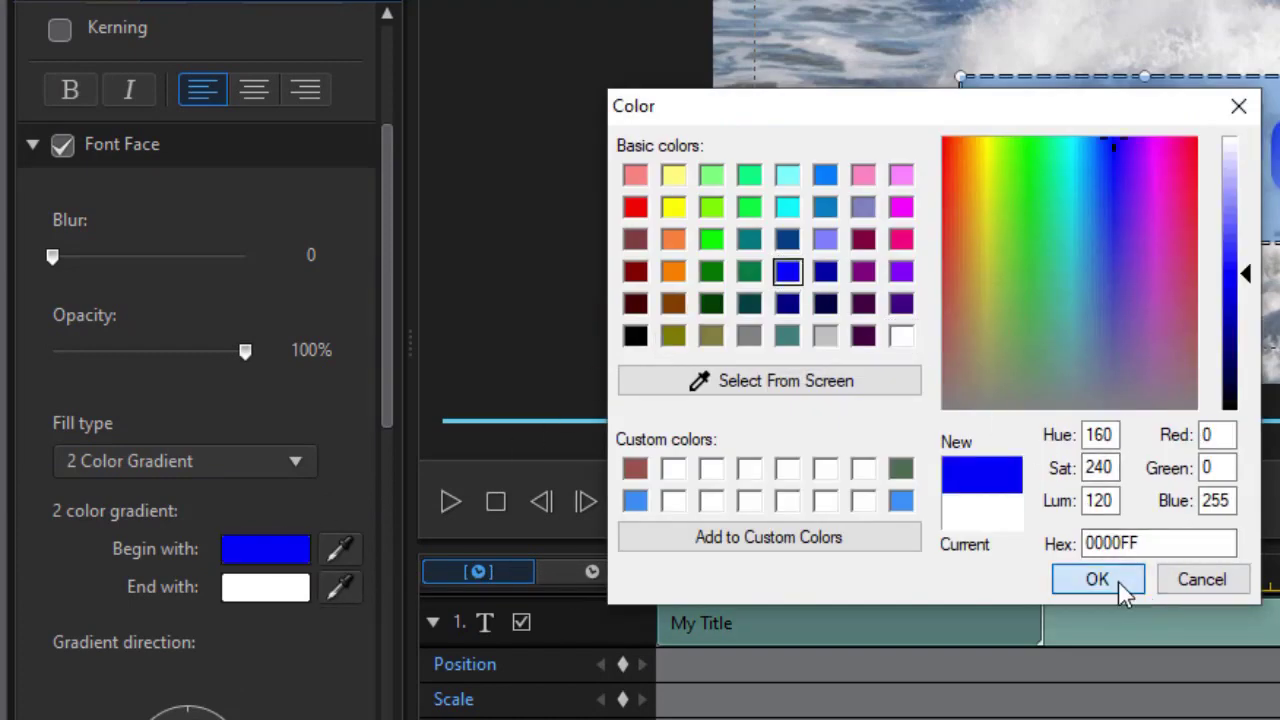
{"action": "left_click", "coordinate": [1097, 580]}
{"action": "left_click", "coordinate": [288, 589]}
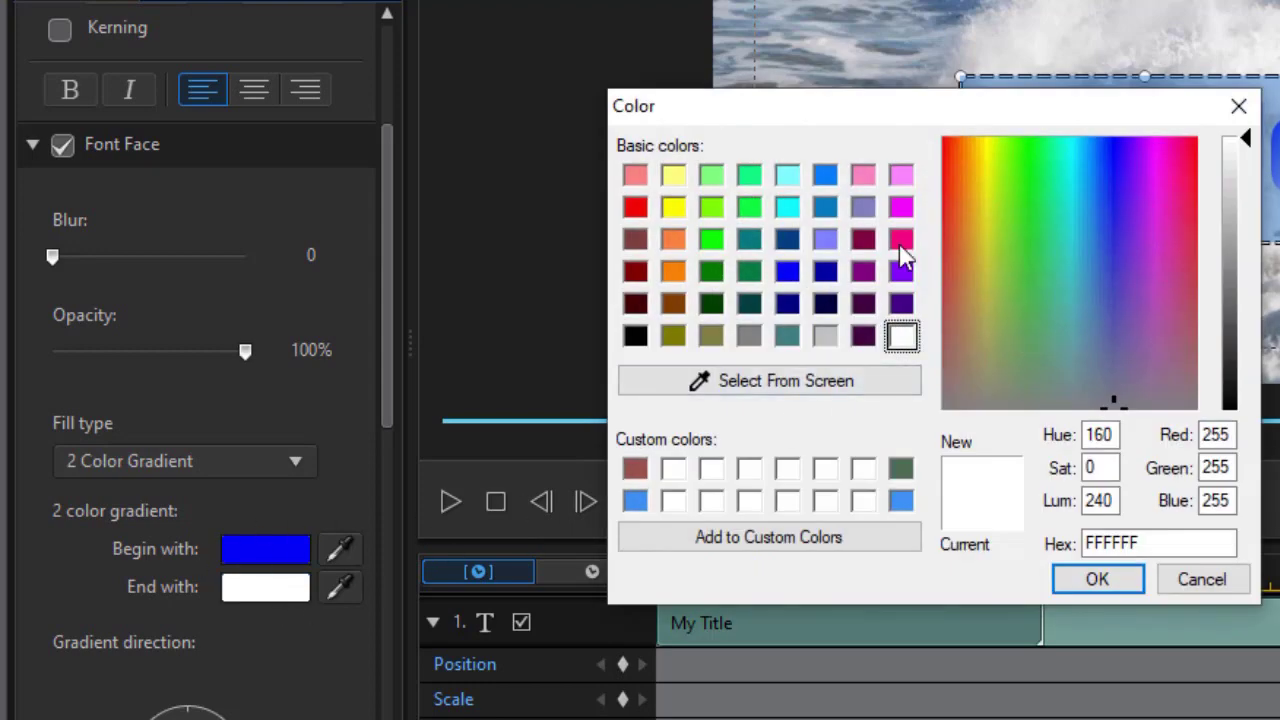
{"action": "left_click", "coordinate": [788, 207]}
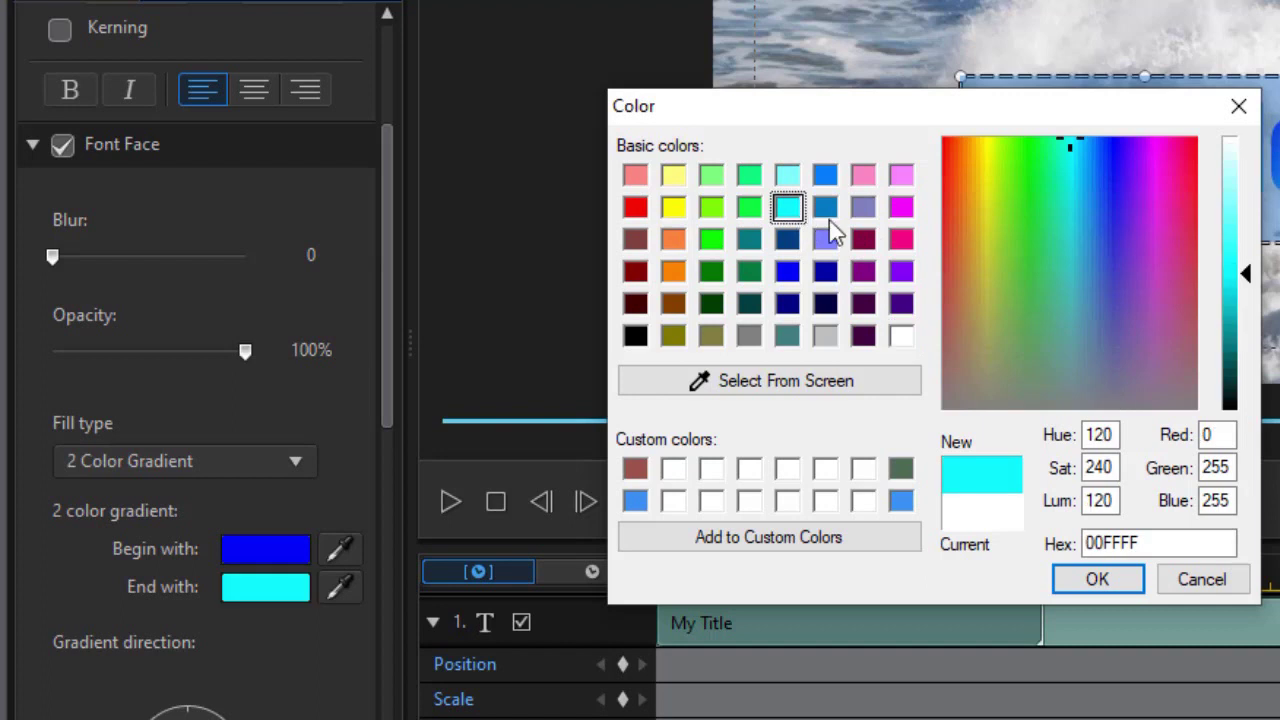
{"action": "left_click_drag", "start_coordinate": [1247, 280], "coordinate": [1247, 319]}
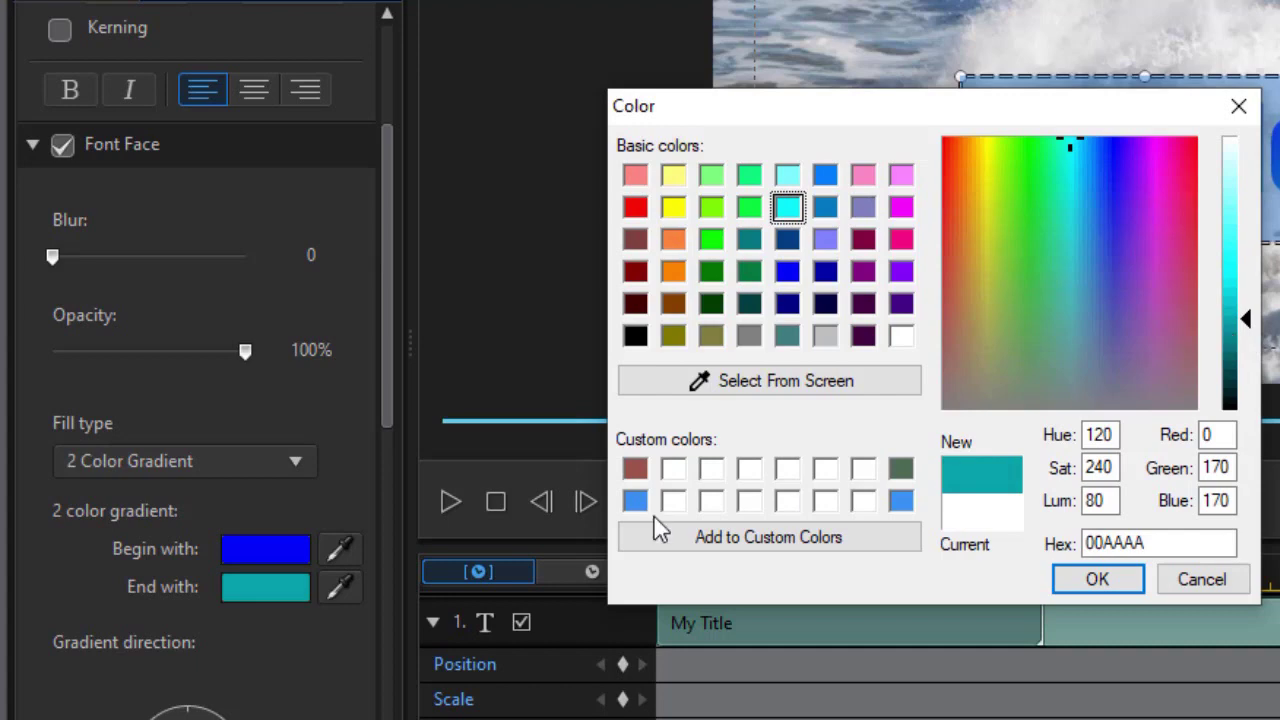
{"action": "left_click", "coordinate": [1112, 580]}
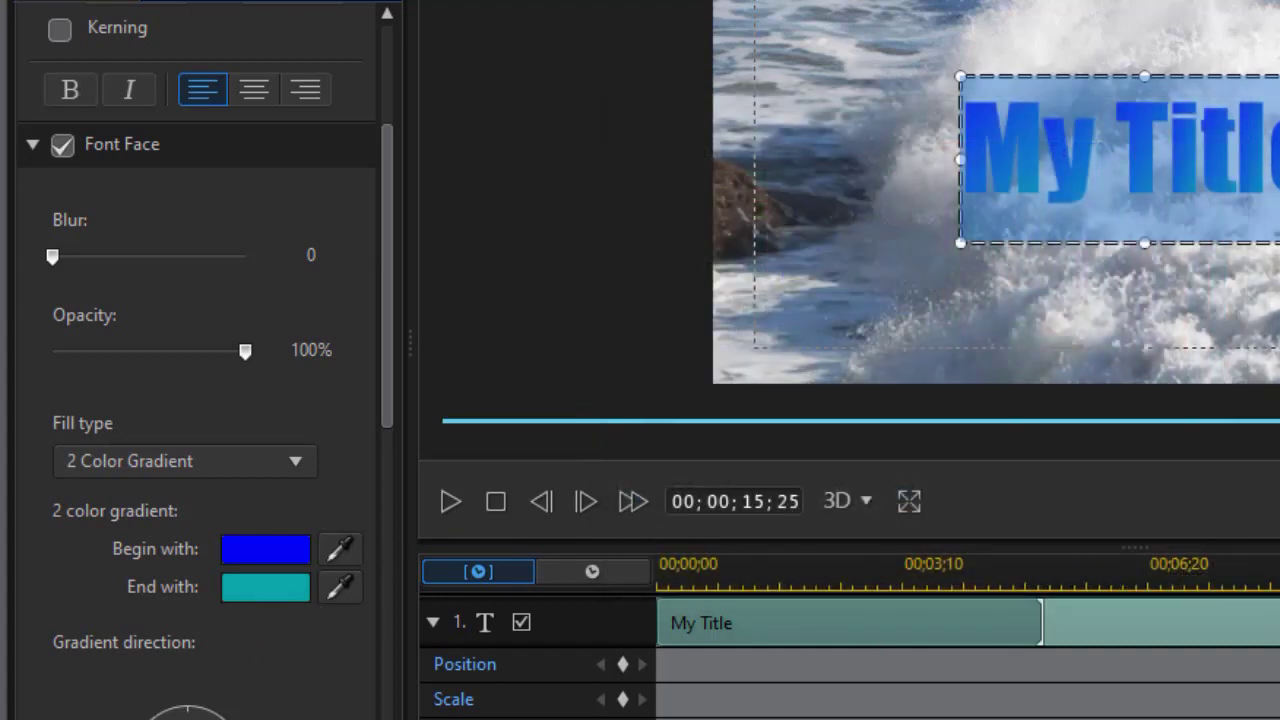
Step: Make the gradient run top to bottom and add a black text border of size 3
{"action": "left_click_drag", "start_coordinate": [394, 423], "coordinate": [348, 543]}
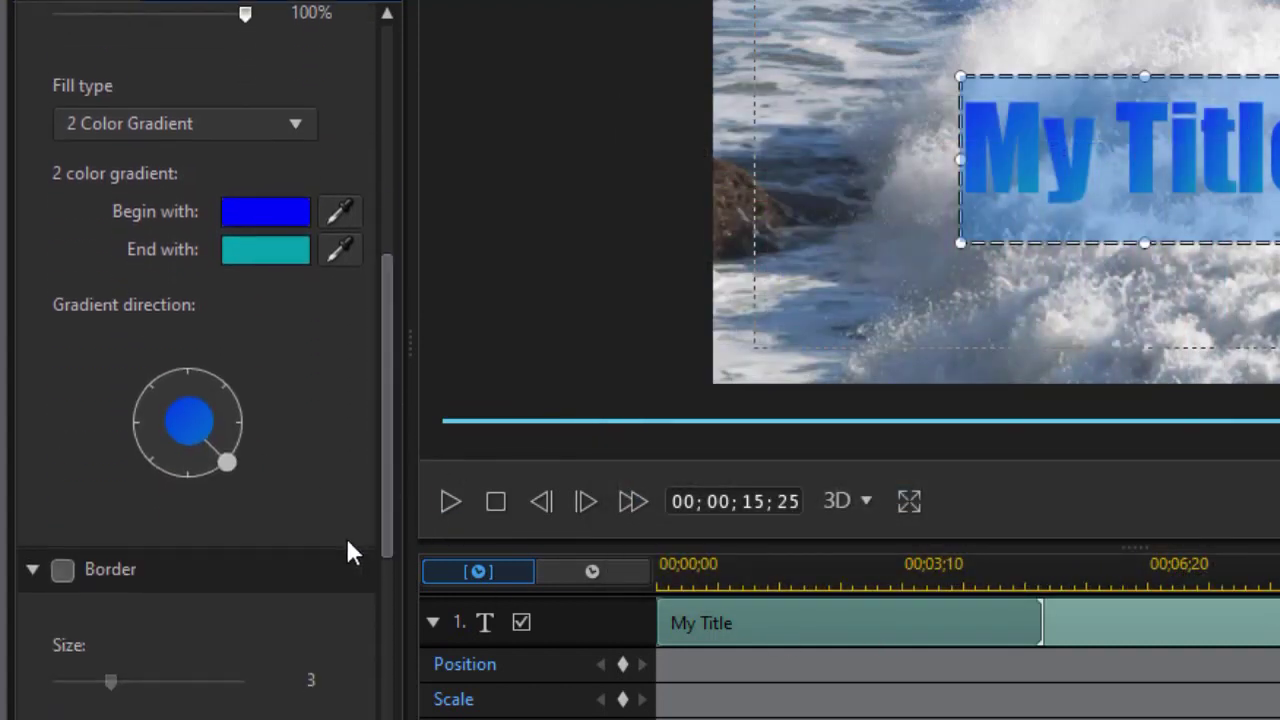
{"action": "left_click_drag", "start_coordinate": [230, 467], "coordinate": [182, 465]}
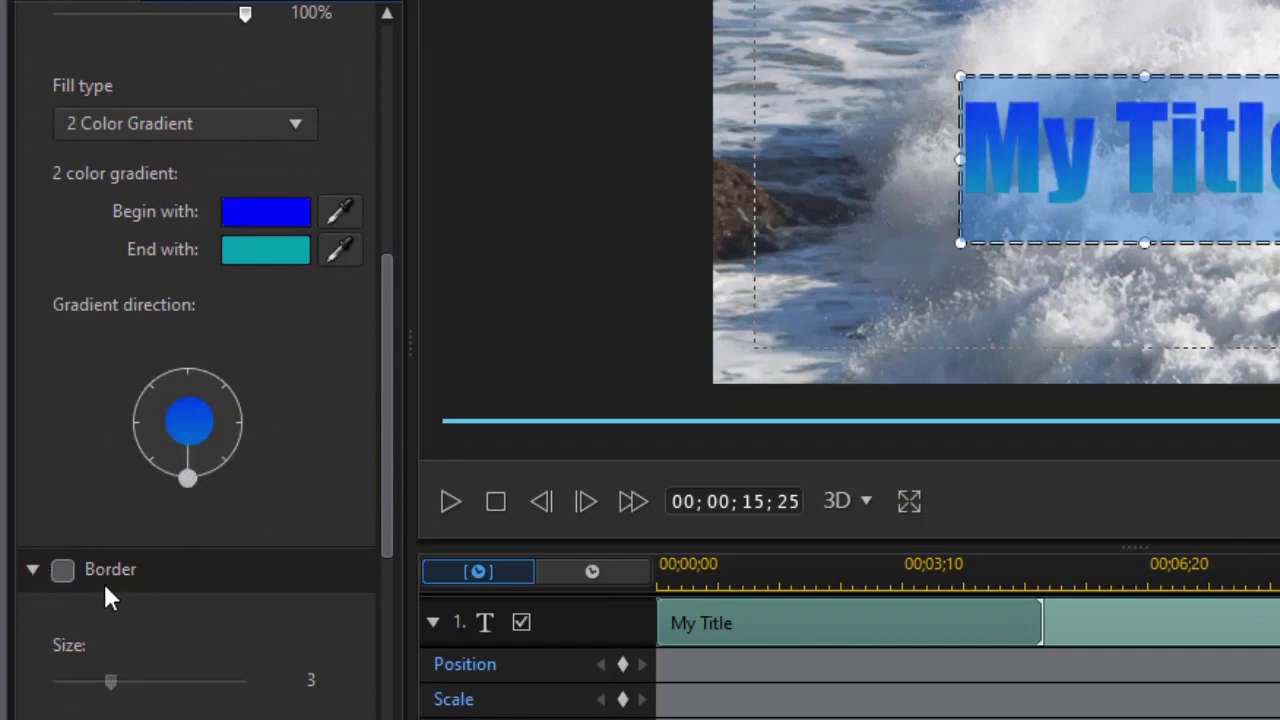
{"action": "left_click_drag", "start_coordinate": [383, 517], "coordinate": [378, 584]}
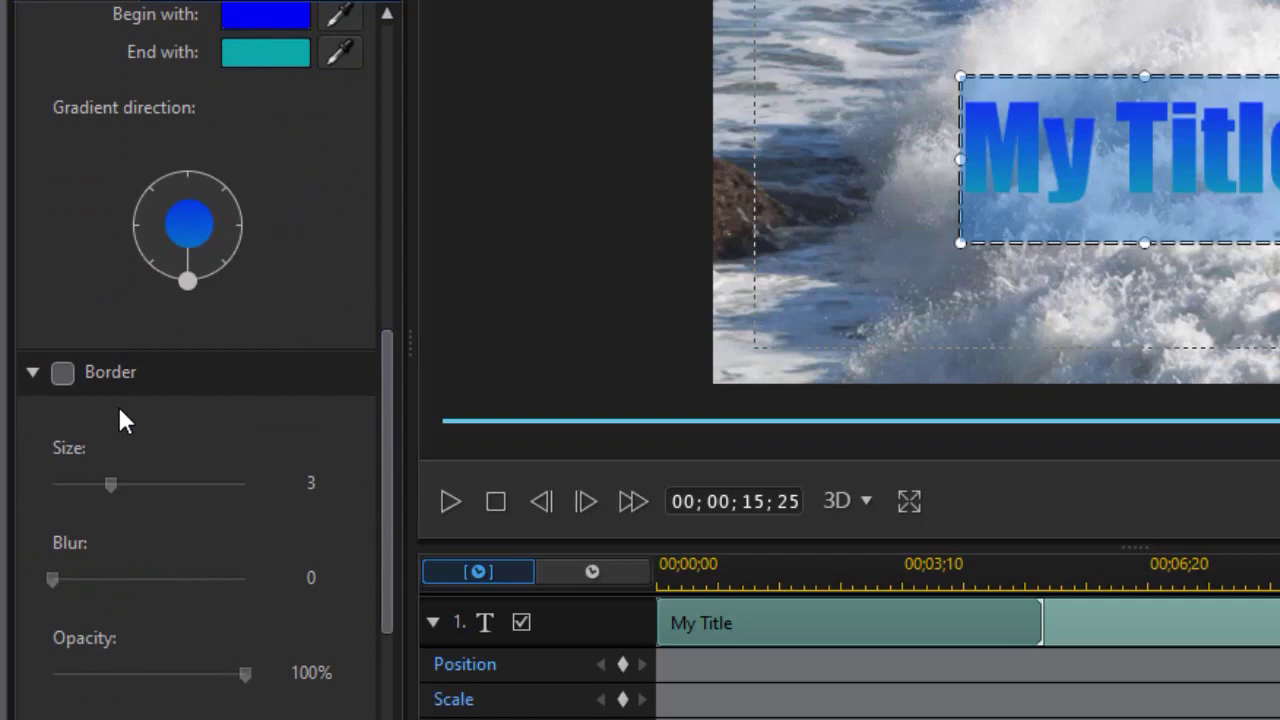
{"action": "left_click", "coordinate": [60, 373]}
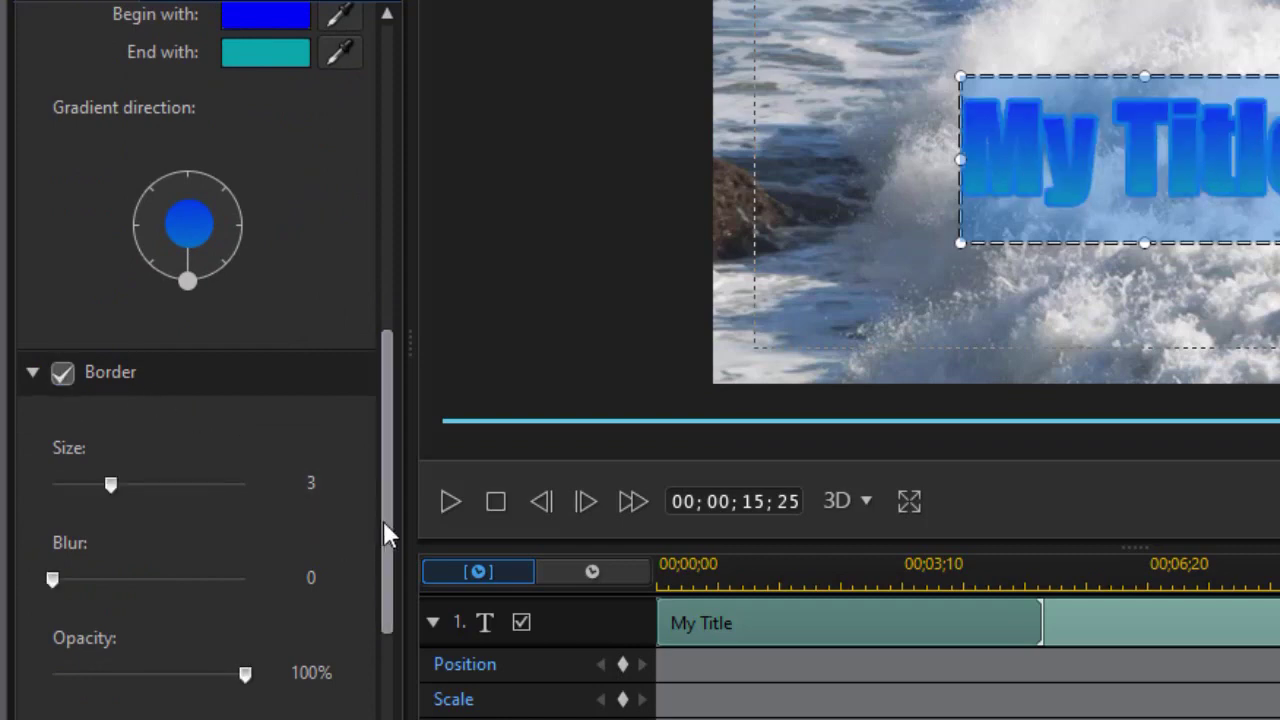
{"action": "left_click_drag", "start_coordinate": [386, 534], "coordinate": [374, 634]}
{"action": "left_click", "coordinate": [291, 564]}
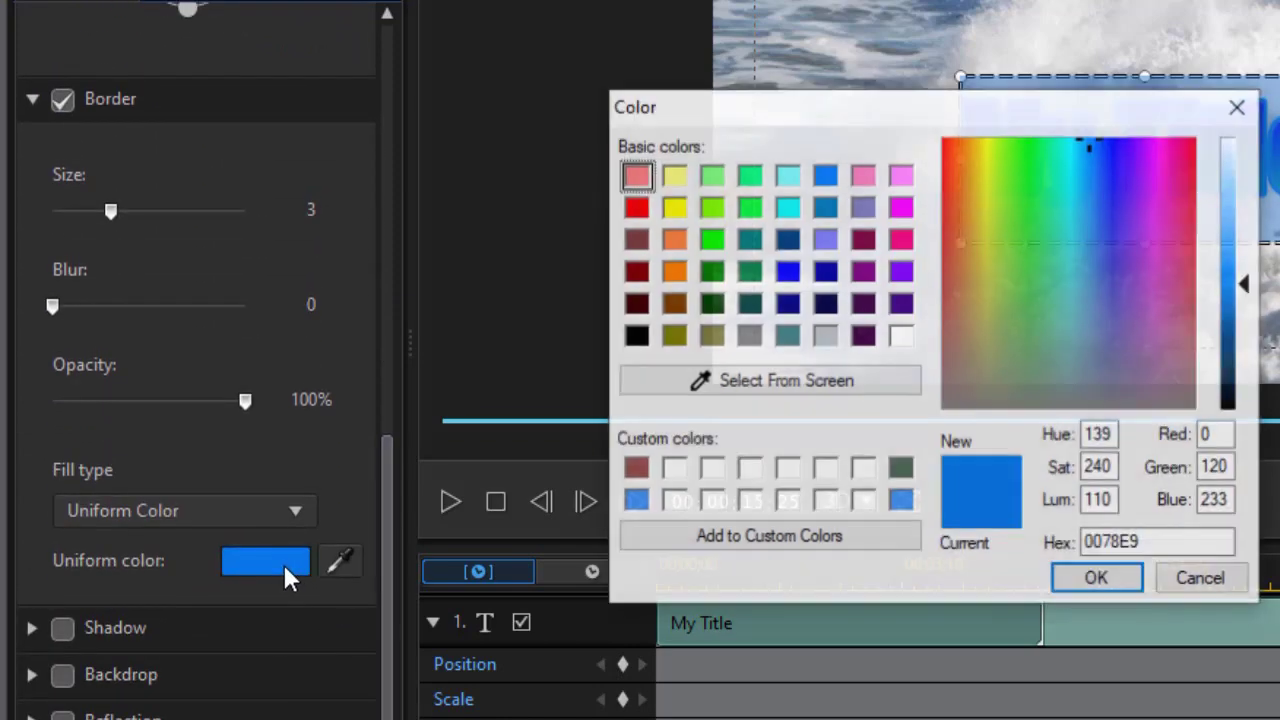
{"action": "left_click", "coordinate": [635, 336]}
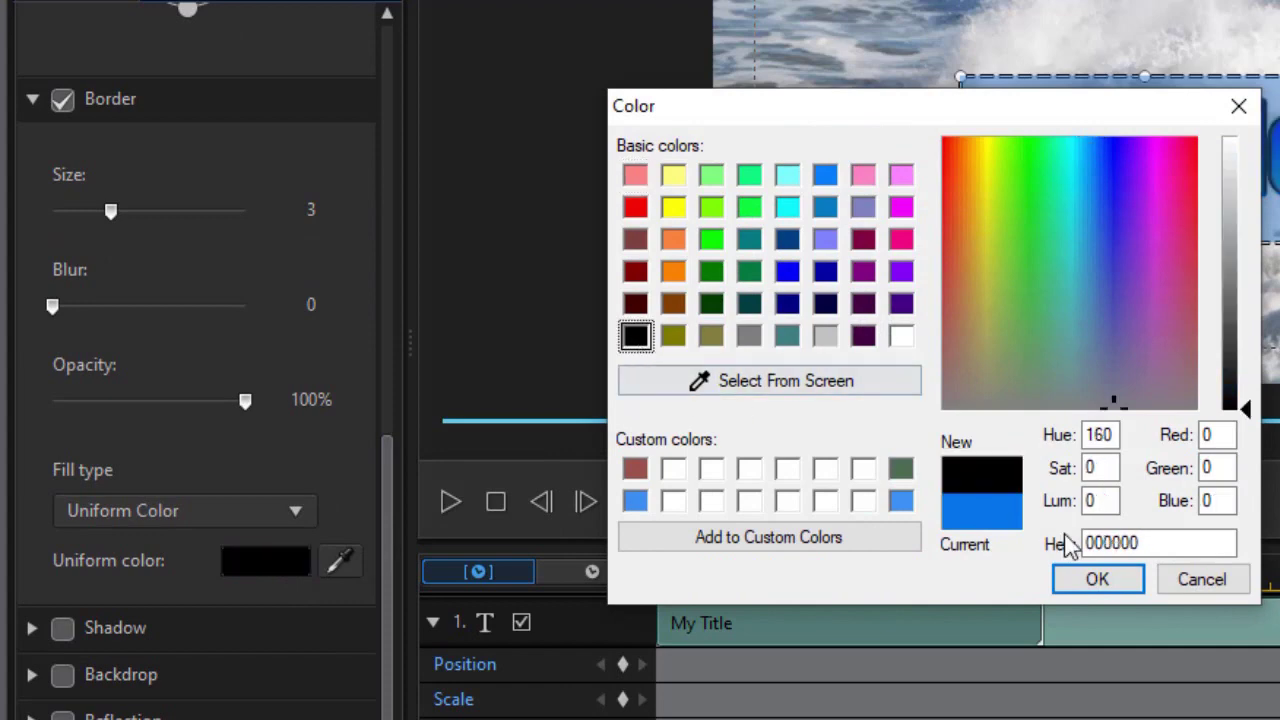
{"action": "left_click", "coordinate": [1097, 580]}
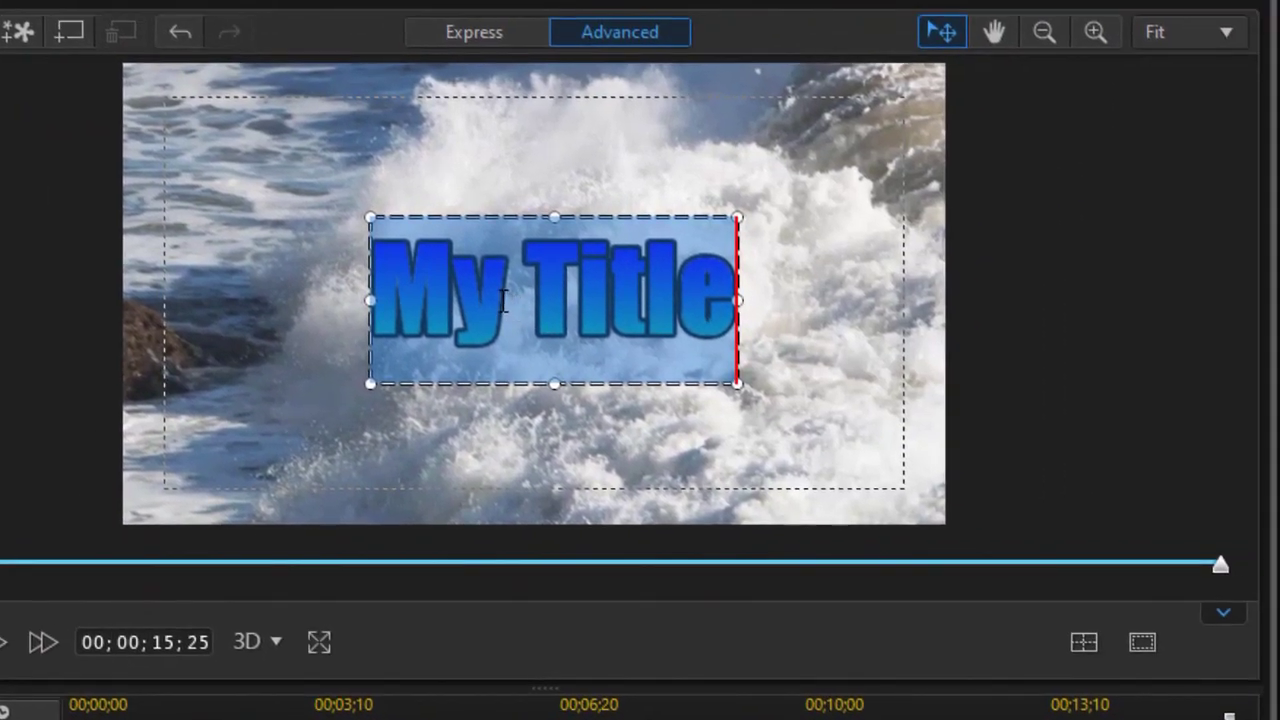
Step: Replace the title text with 'OCEAN' and centre it horizontally and vertically in the frame
{"action": "left_click", "coordinate": [1095, 160]}
{"action": "key", "text": "ctrl+a"}
{"action": "type", "text": "OCEAN"}
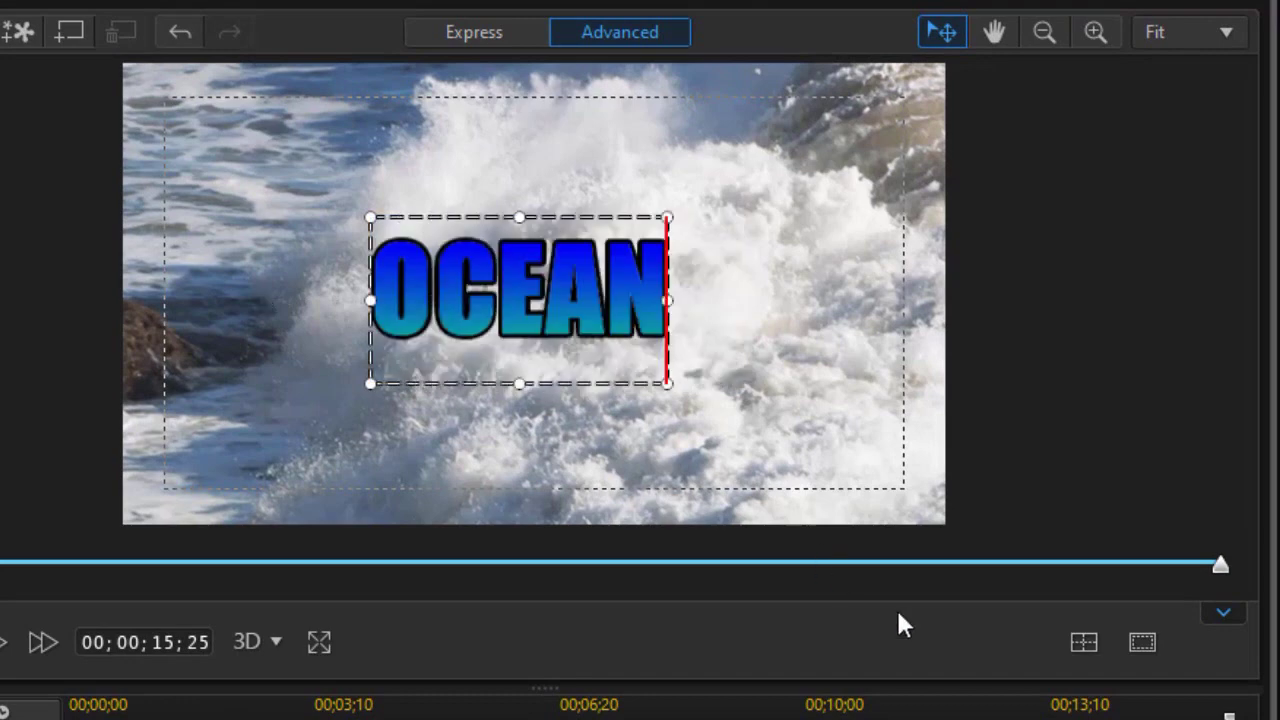
{"action": "left_click", "coordinate": [1084, 643]}
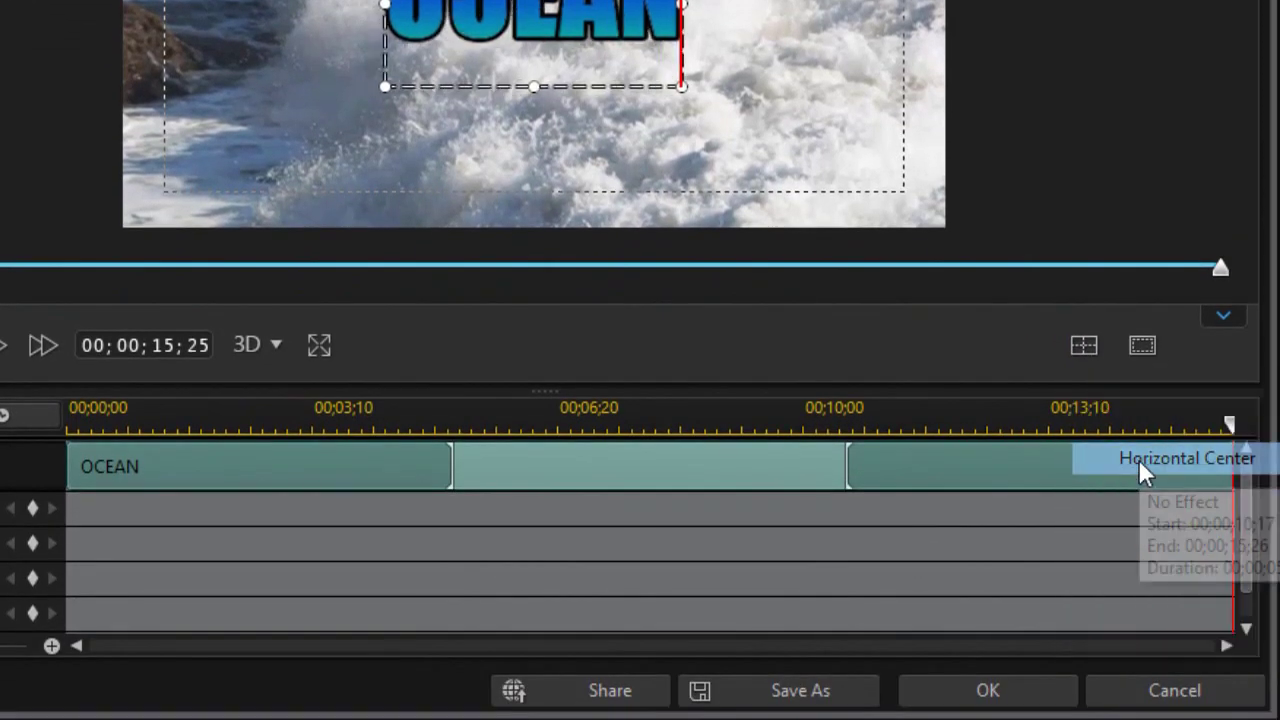
{"action": "left_click", "coordinate": [1090, 342]}
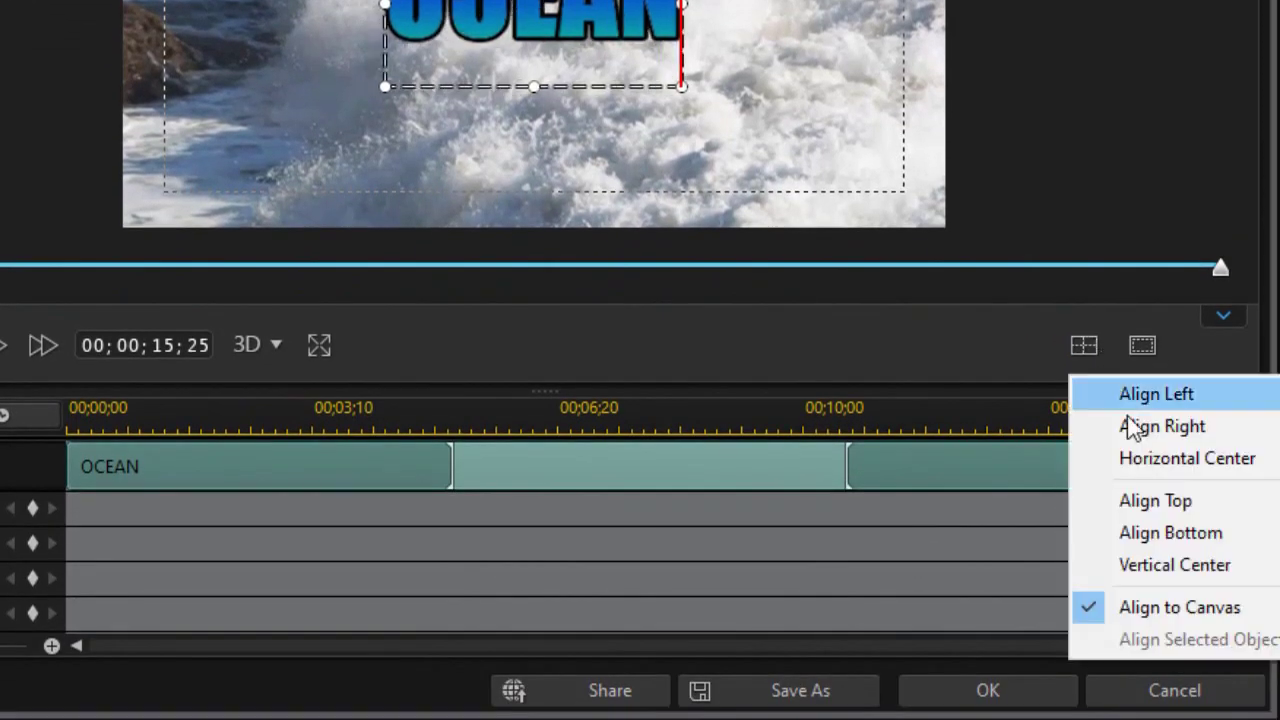
{"action": "left_click", "coordinate": [1128, 568]}
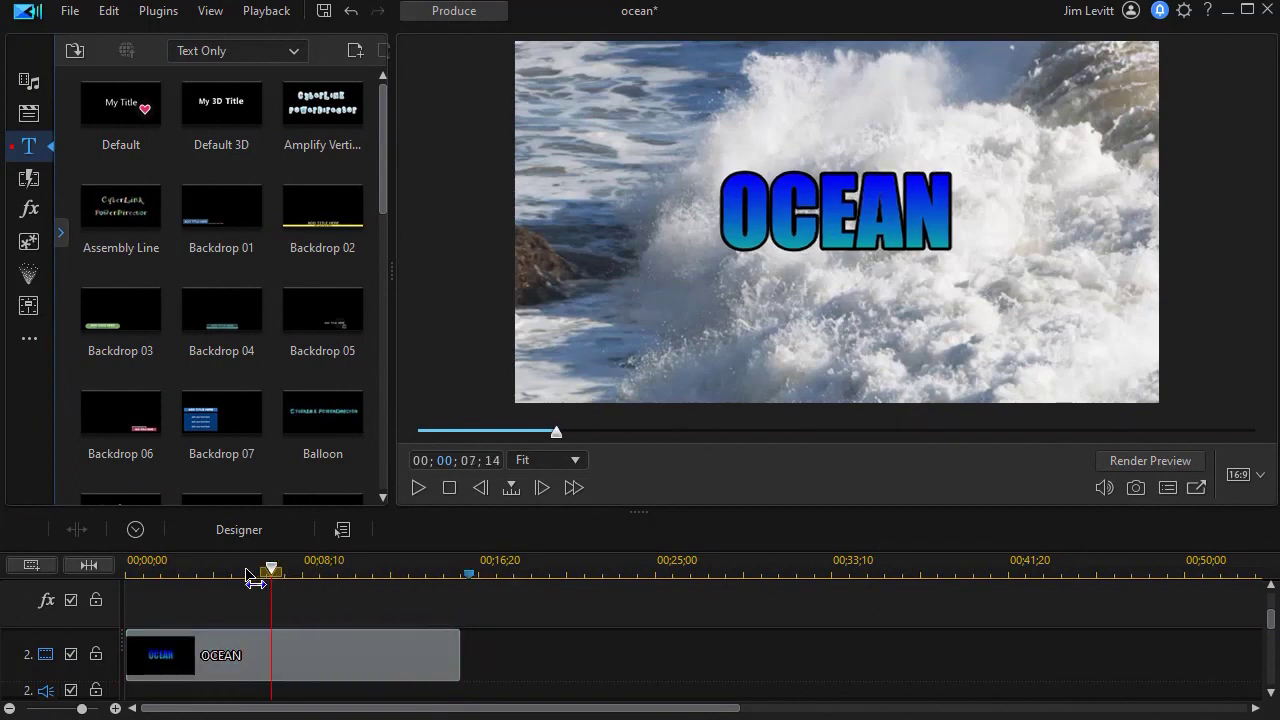
Step: Search the effect library for 'LAS' and drop the Laser effect onto the fx track at 00;00;00;00
{"action": "left_click_drag", "start_coordinate": [255, 580], "coordinate": [126, 608]}
{"action": "left_click", "coordinate": [340, 640]}
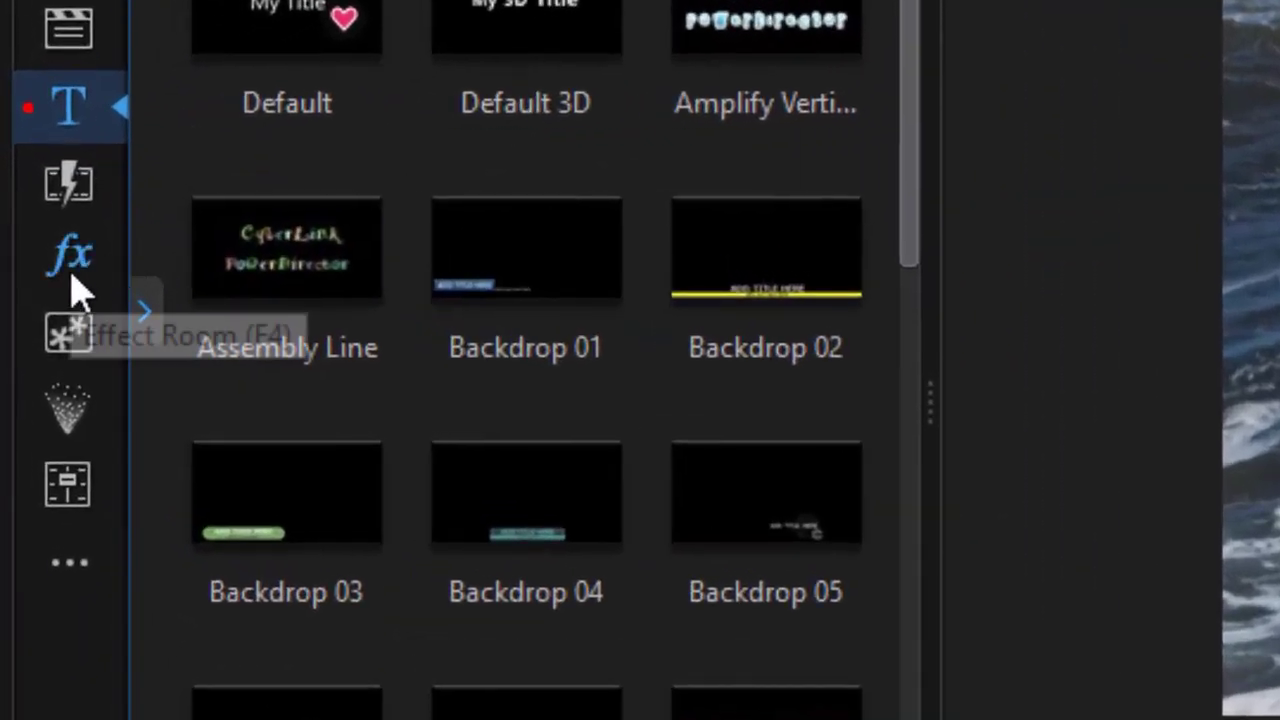
{"action": "left_click", "coordinate": [66, 272]}
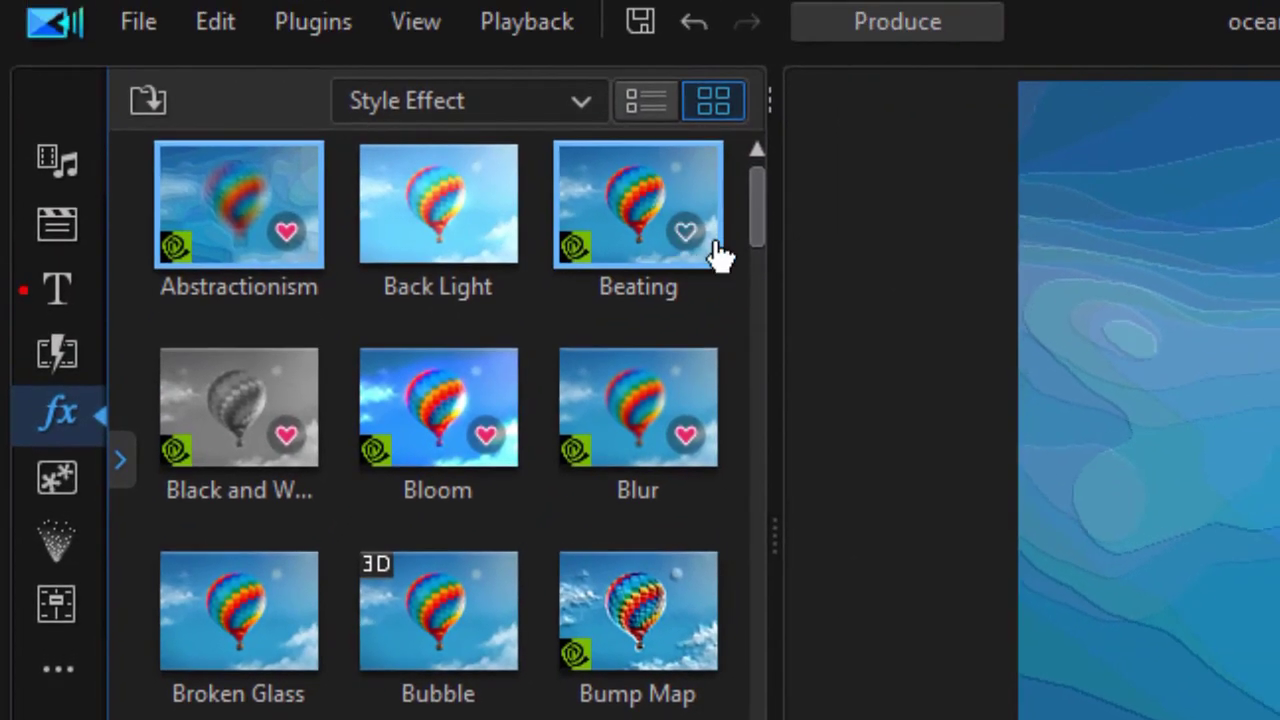
{"action": "left_click_drag", "start_coordinate": [777, 537], "coordinate": [1226, 570]}
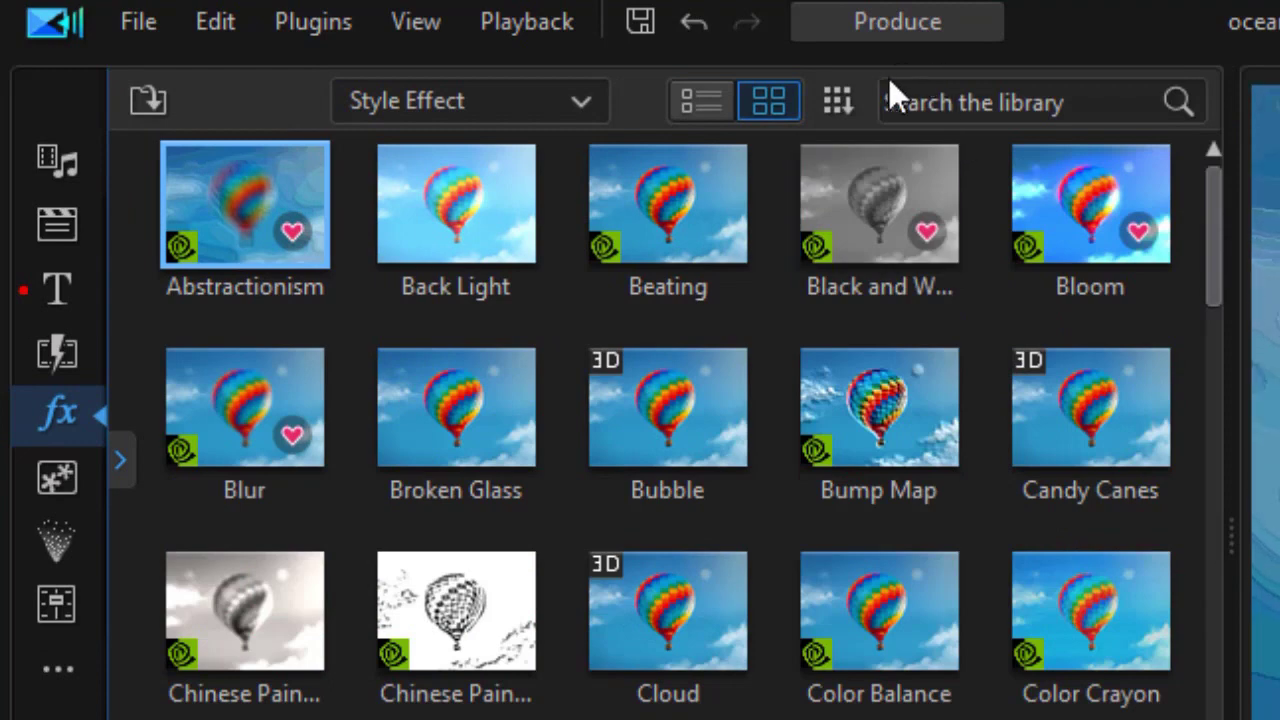
{"action": "left_click", "coordinate": [1100, 103]}
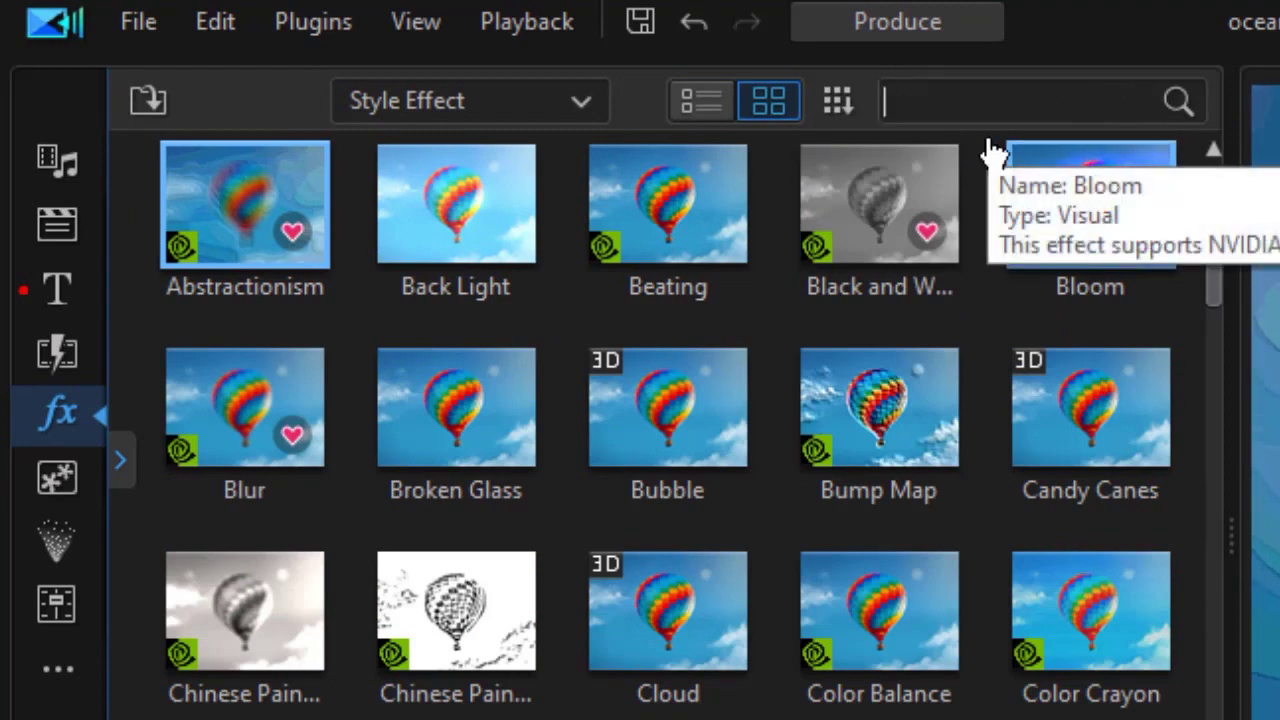
{"action": "type", "text": "LAS"}
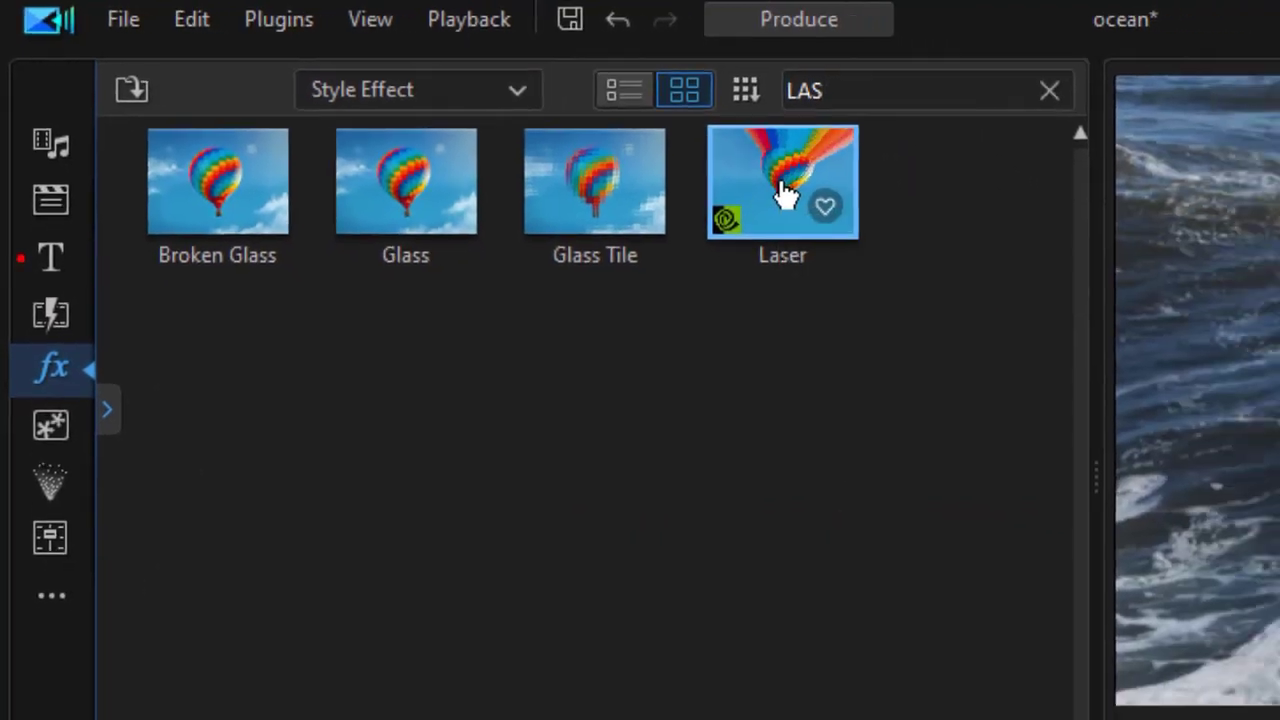
{"action": "left_click_drag", "start_coordinate": [786, 195], "coordinate": [171, 600]}
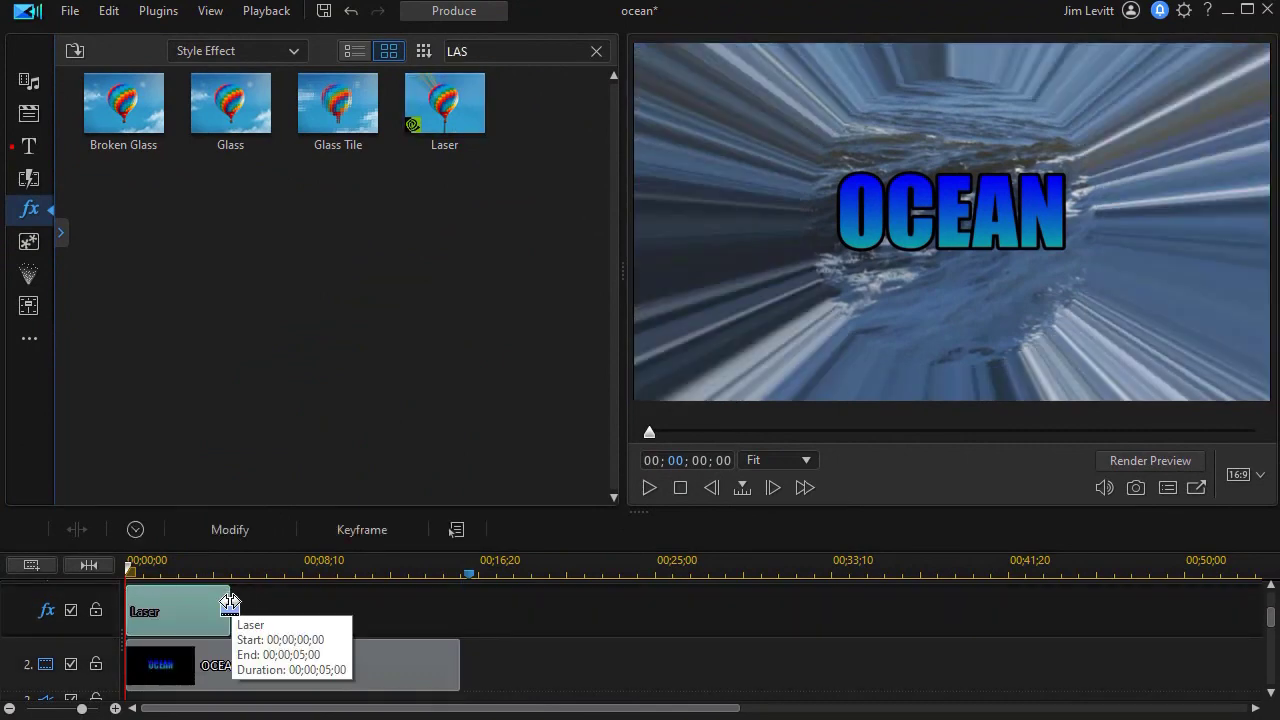
Step: Stretch the Laser effect to 00;00;16;07, preview it, and open its Effect Settings
{"action": "left_click_drag", "start_coordinate": [232, 604], "coordinate": [468, 612]}
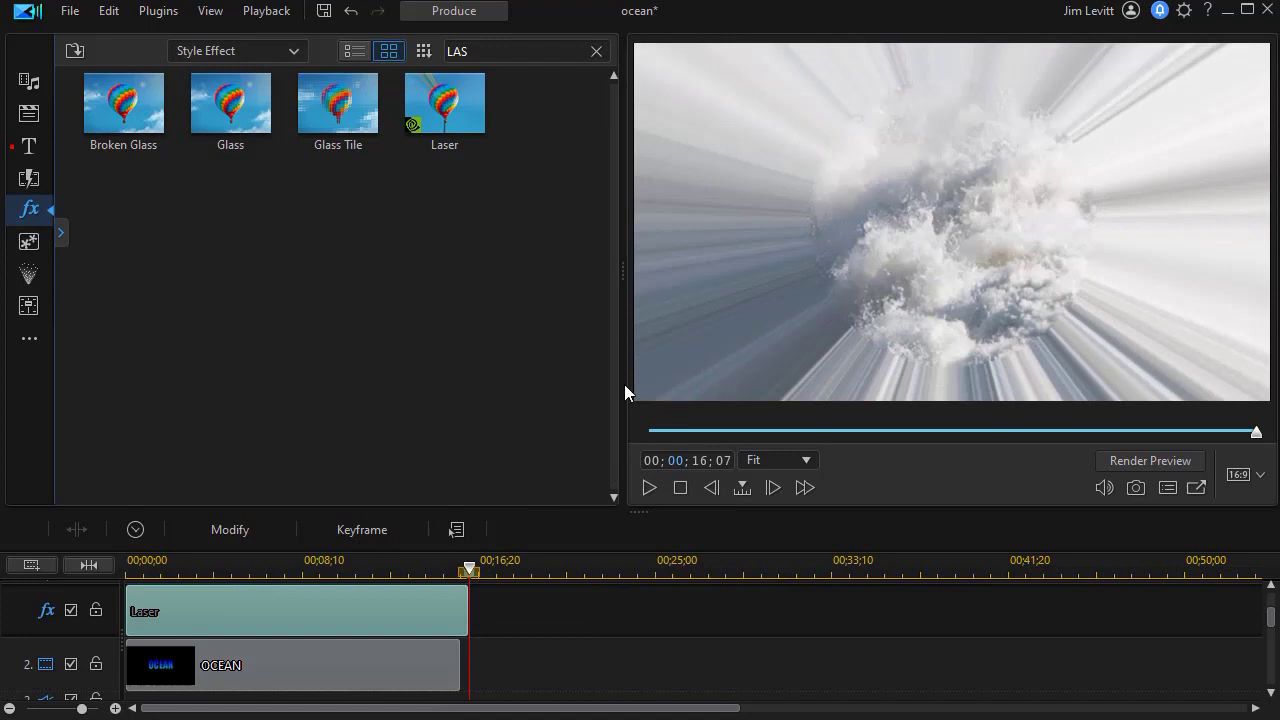
{"action": "left_click_drag", "start_coordinate": [468, 568], "coordinate": [172, 603]}
{"action": "left_click", "coordinate": [172, 605]}
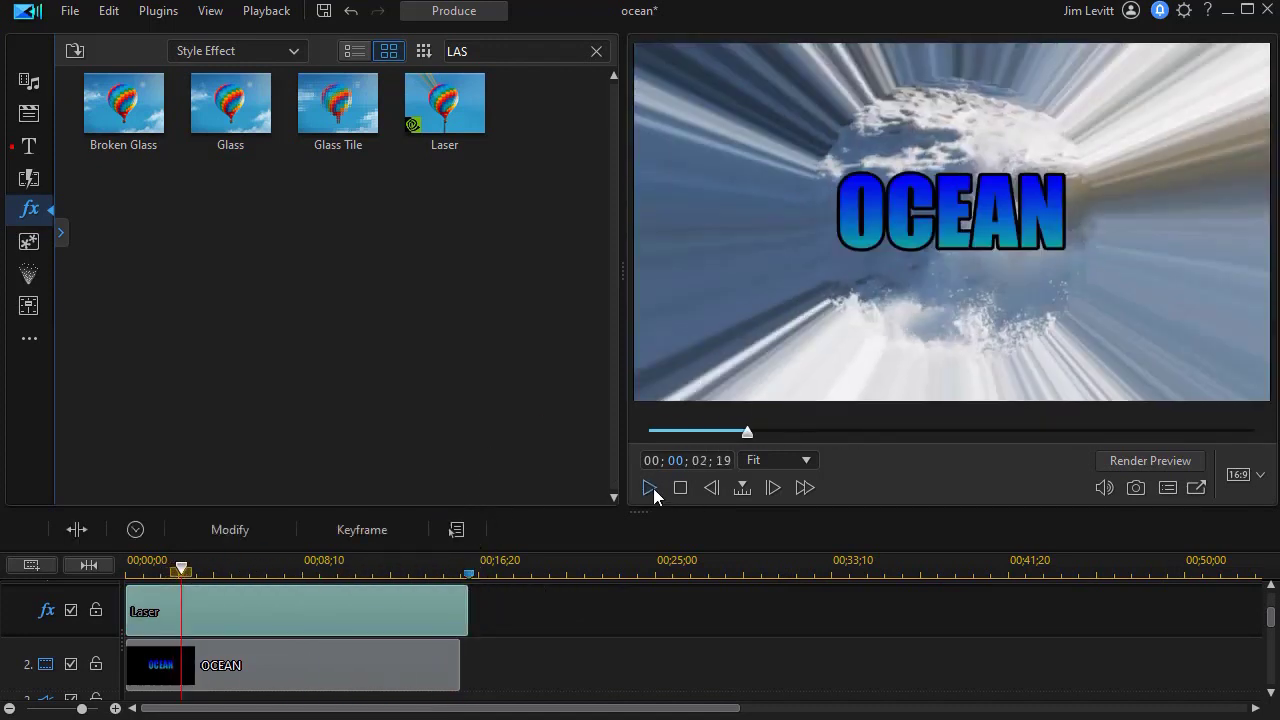
{"action": "left_click", "coordinate": [649, 488]}
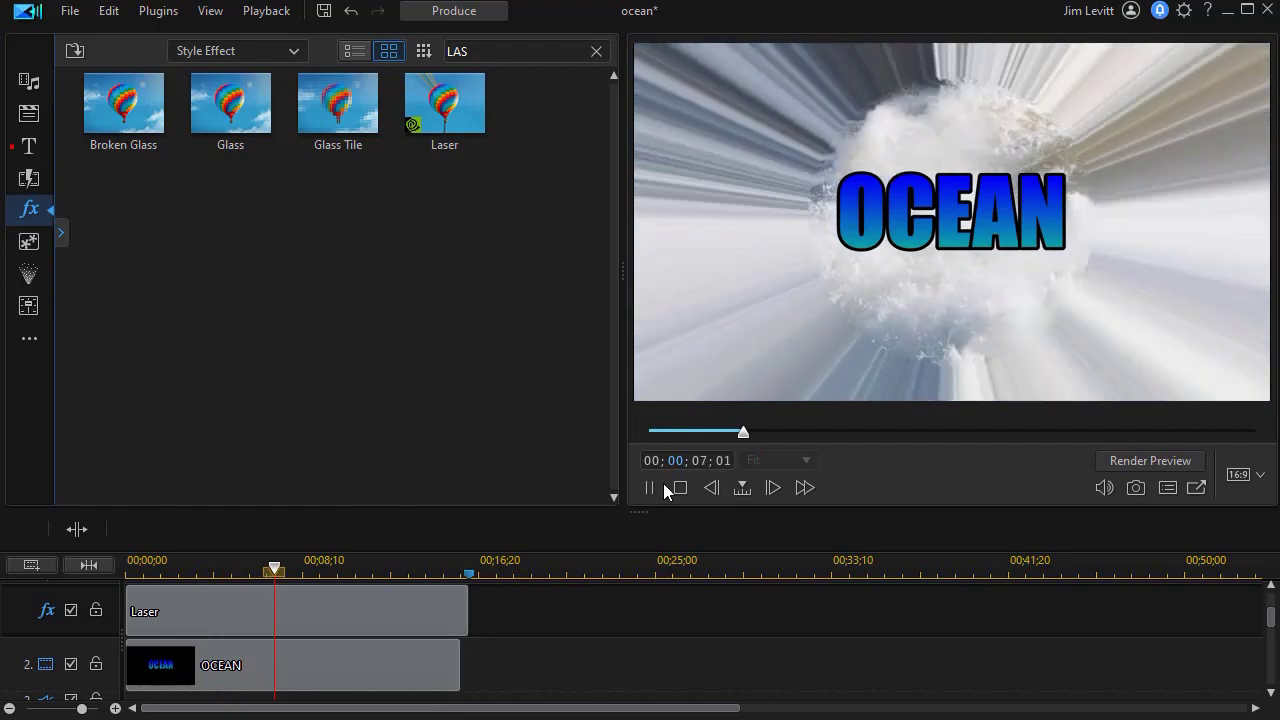
{"action": "left_click", "coordinate": [651, 488]}
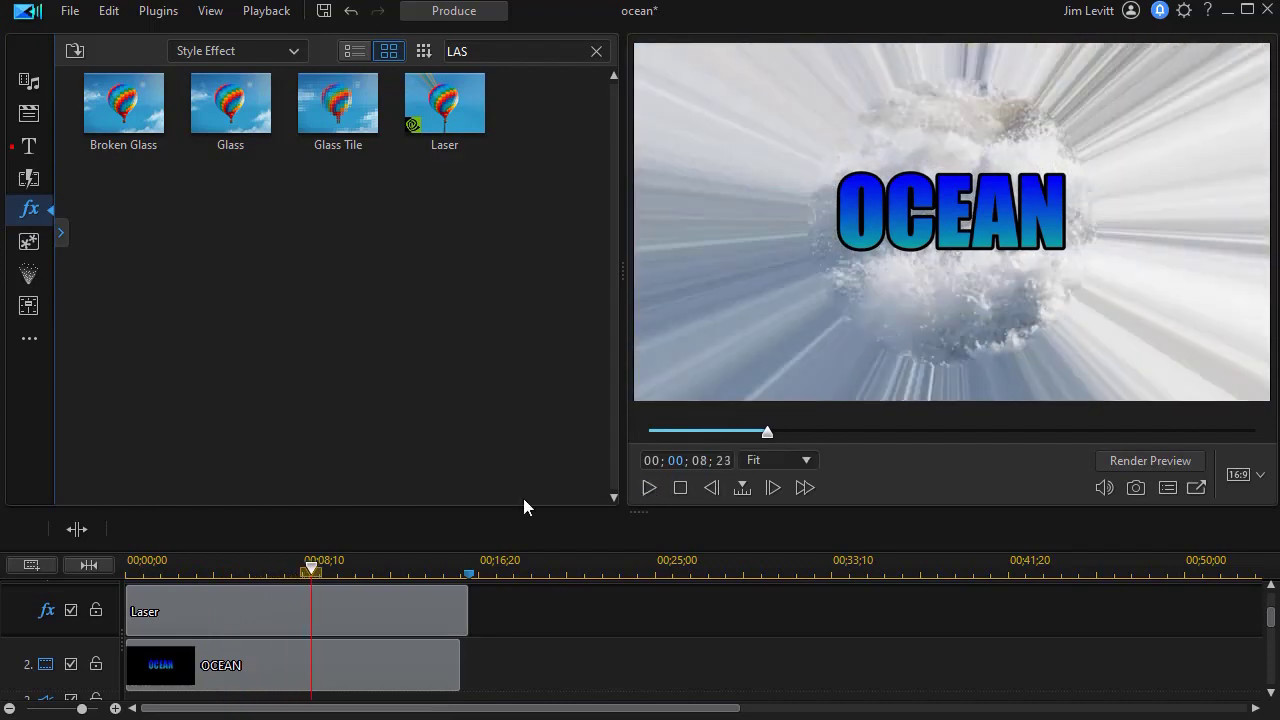
{"action": "left_click", "coordinate": [312, 608]}
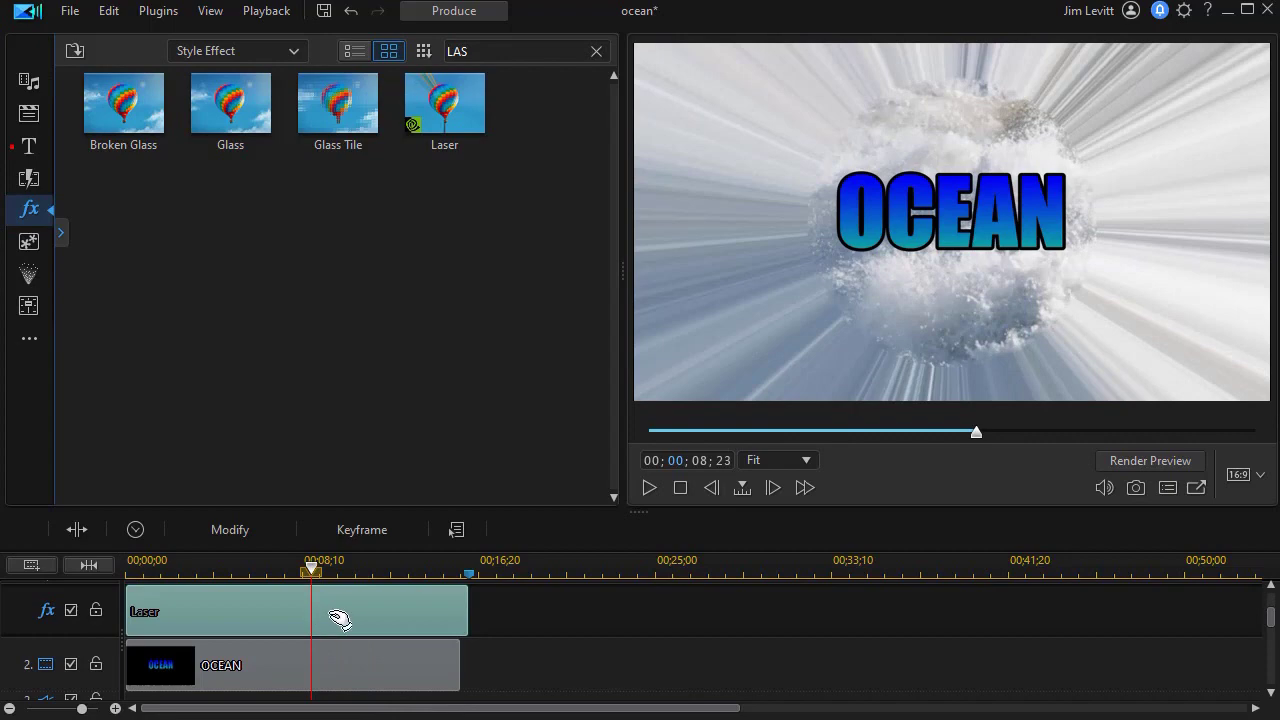
{"action": "double_click", "coordinate": [338, 615]}
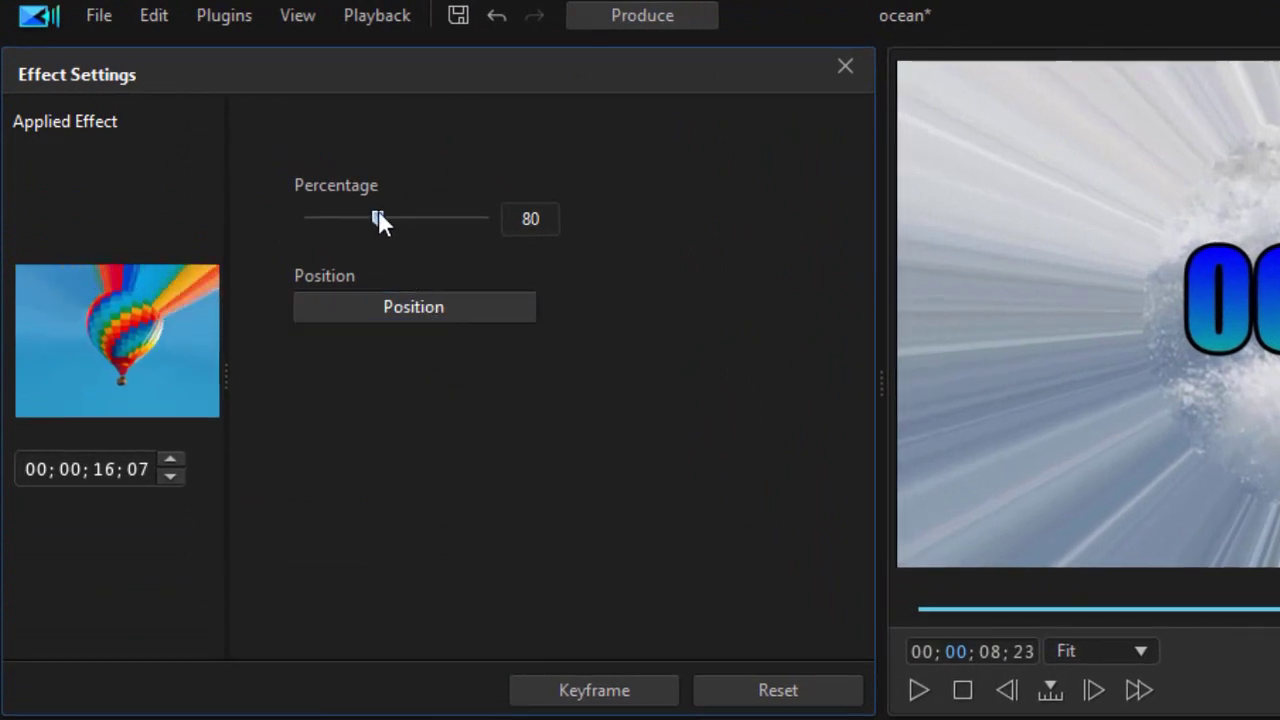
Step: Drag the Laser effect's Percentage slider down from 80 to 53
{"action": "left_click_drag", "start_coordinate": [377, 216], "coordinate": [351, 251]}
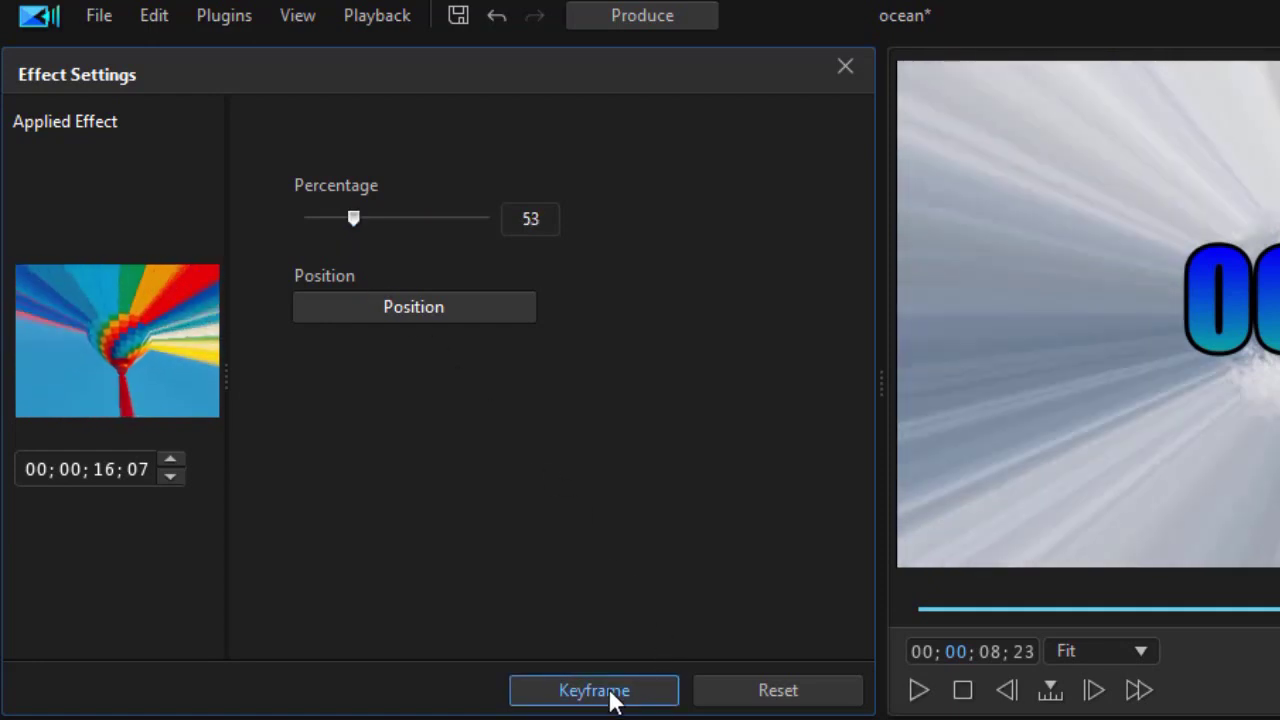
Step: Enable keyframes and set a starting Percentage keyframe of 72 at 00;00;00;00
{"action": "left_click", "coordinate": [605, 697]}
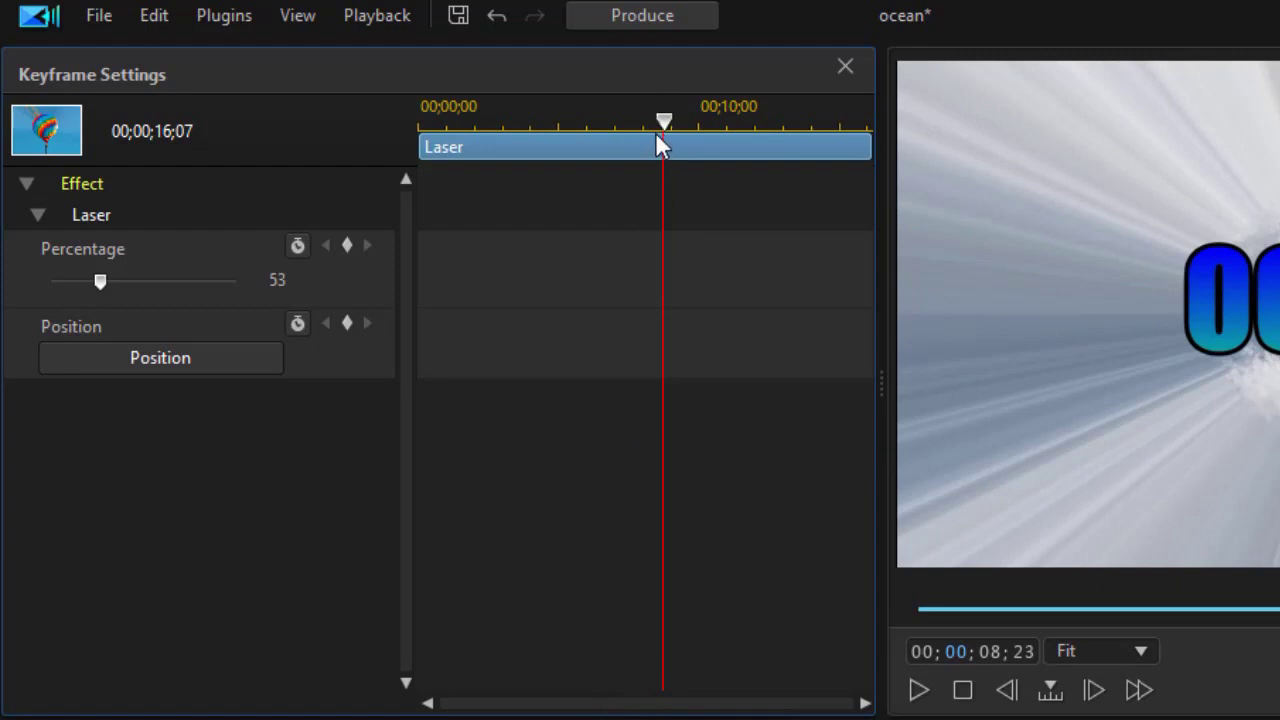
{"action": "left_click_drag", "start_coordinate": [660, 121], "coordinate": [400, 155]}
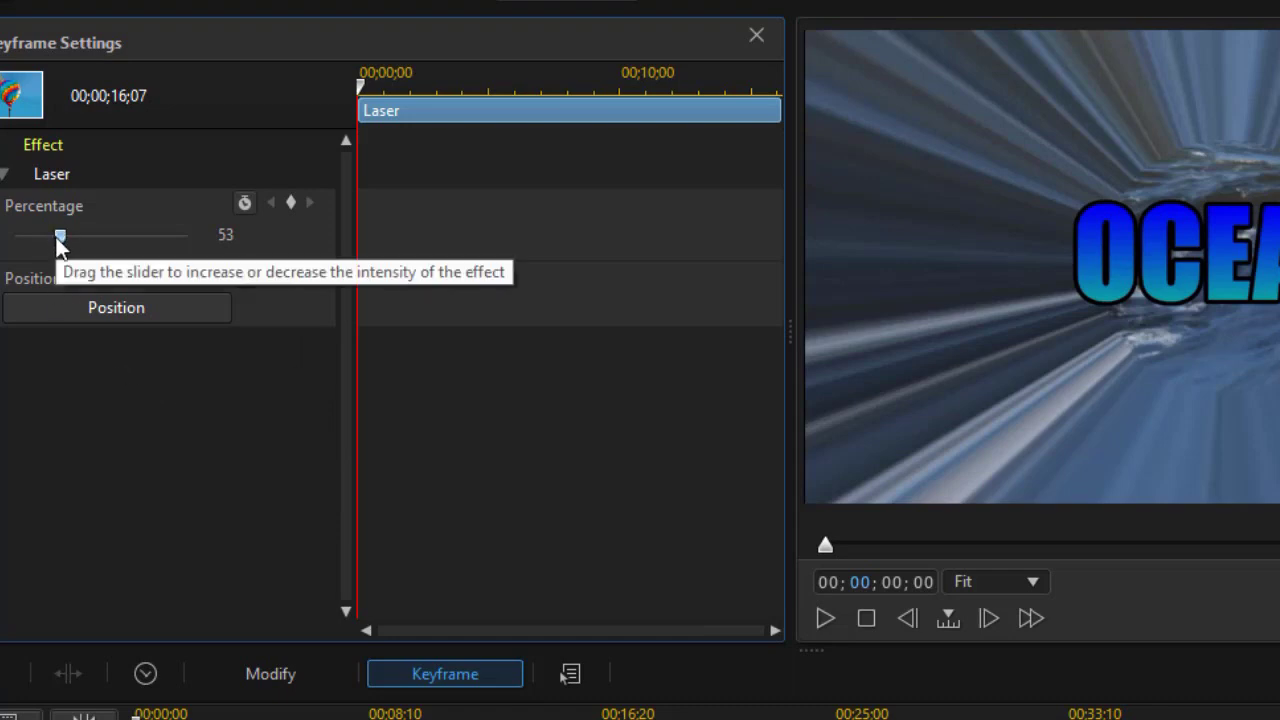
{"action": "mouse_move", "coordinate": [59, 240]}
{"action": "left_mouse_down"}
{"action": "mouse_move", "coordinate": [85, 245]}
{"action": "mouse_move", "coordinate": [72, 236]}
{"action": "left_mouse_up"}
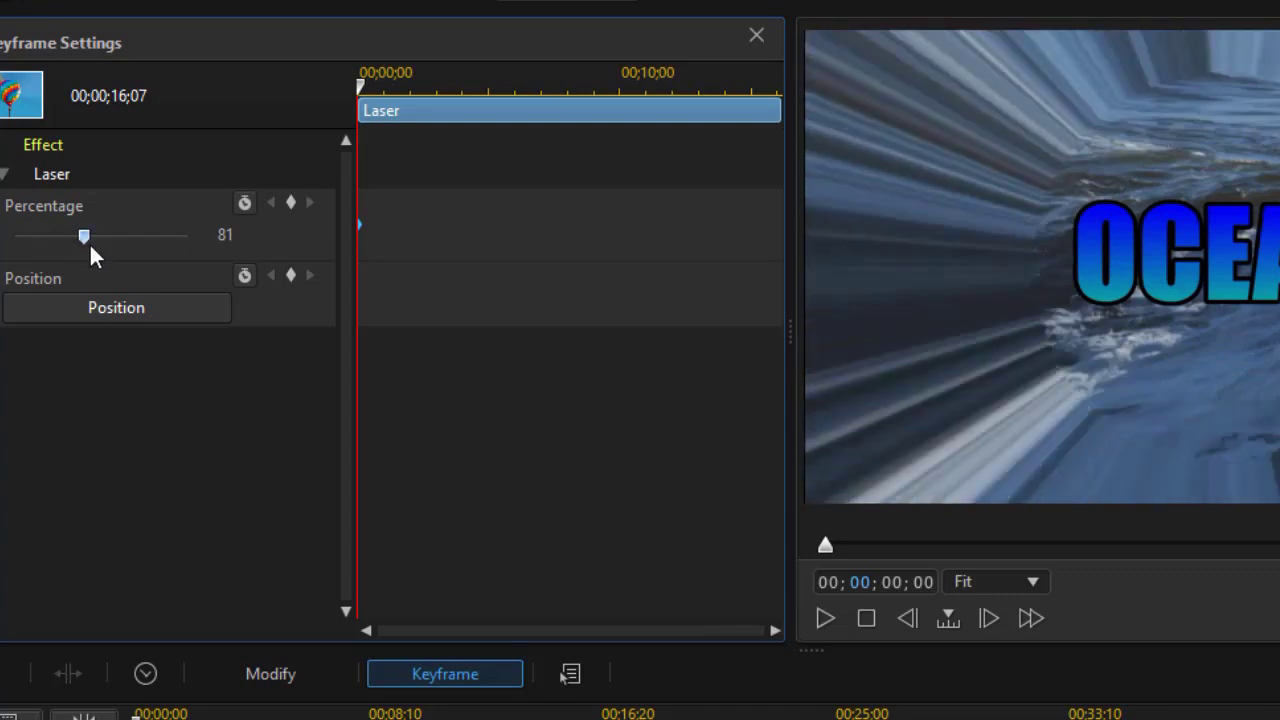
{"action": "left_click_drag", "start_coordinate": [79, 240], "coordinate": [71, 240]}
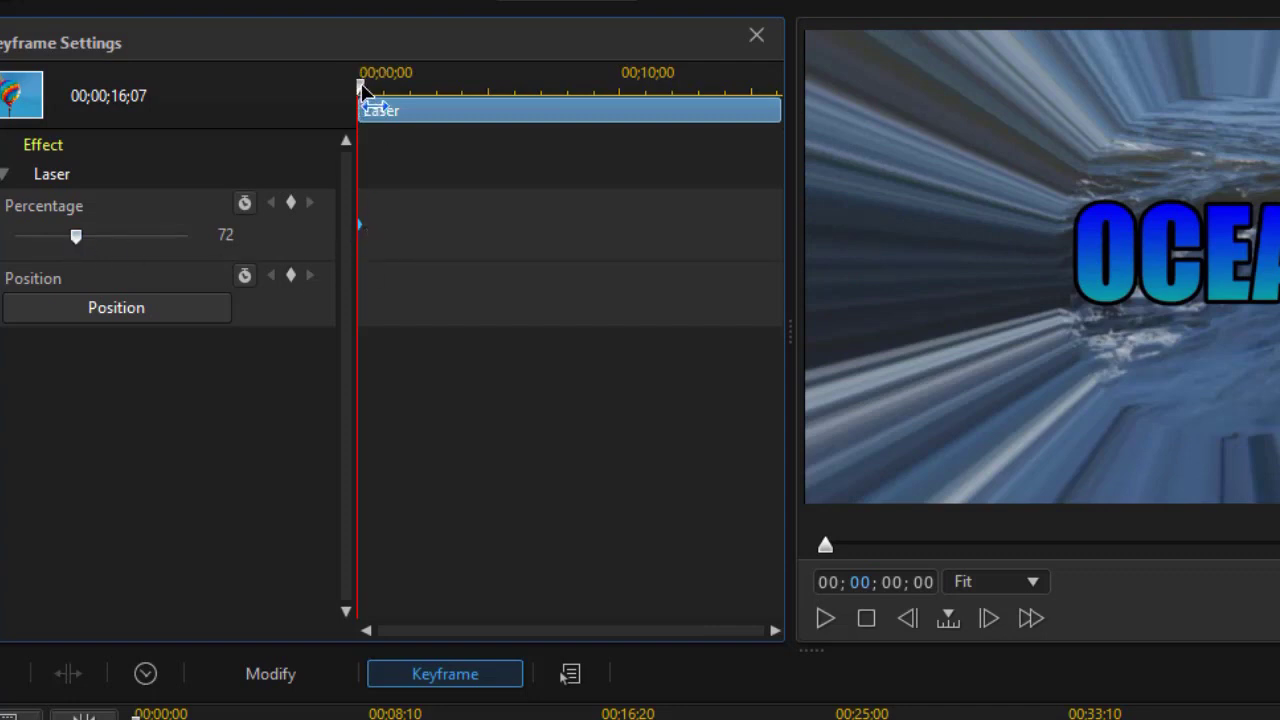
Step: Move the keyframe playhead to 00;00;03;00 and bring up the keyframe options there
{"action": "left_click_drag", "start_coordinate": [363, 92], "coordinate": [466, 140]}
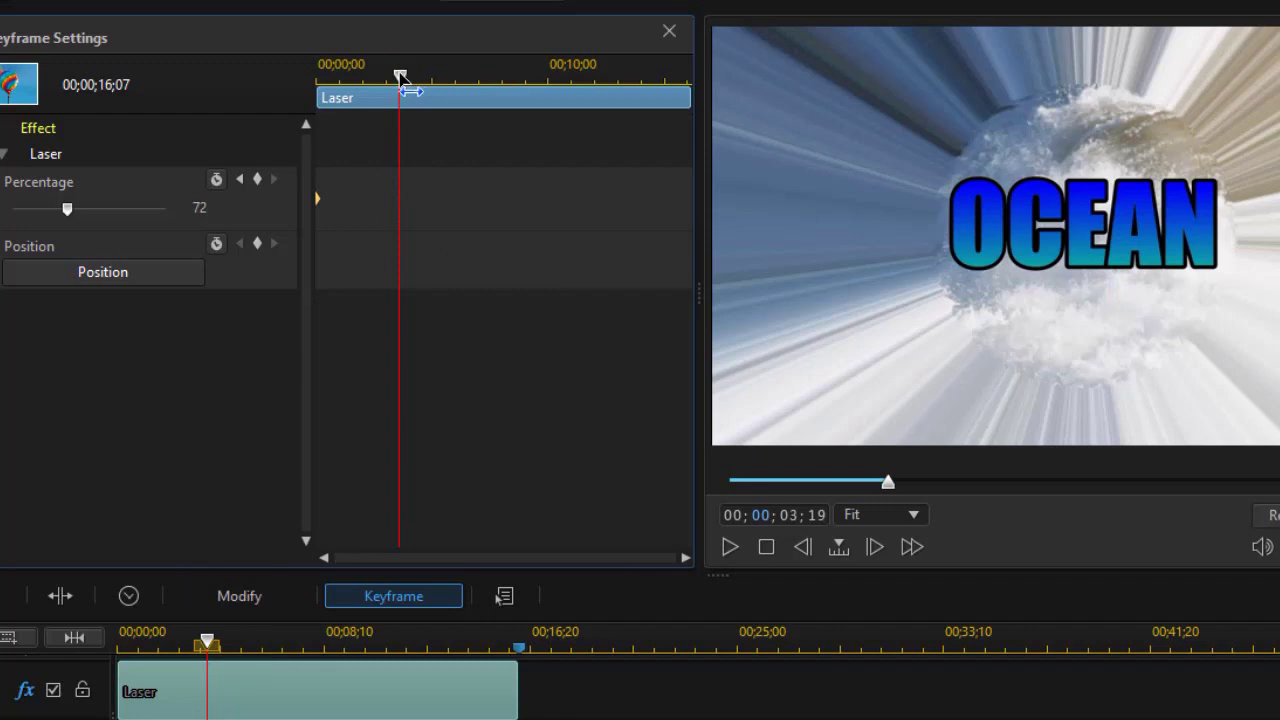
{"action": "left_click_drag", "start_coordinate": [400, 77], "coordinate": [393, 83]}
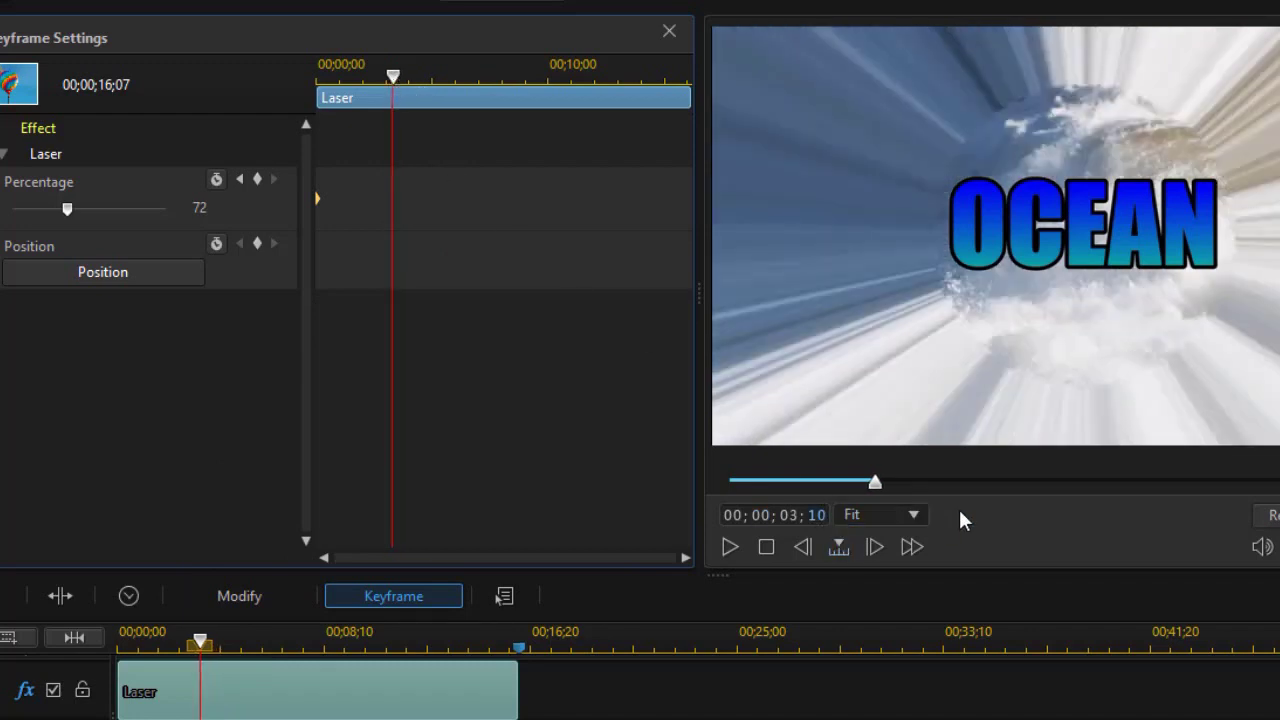
{"action": "type", "text": "0"}
{"action": "key", "text": "Return"}
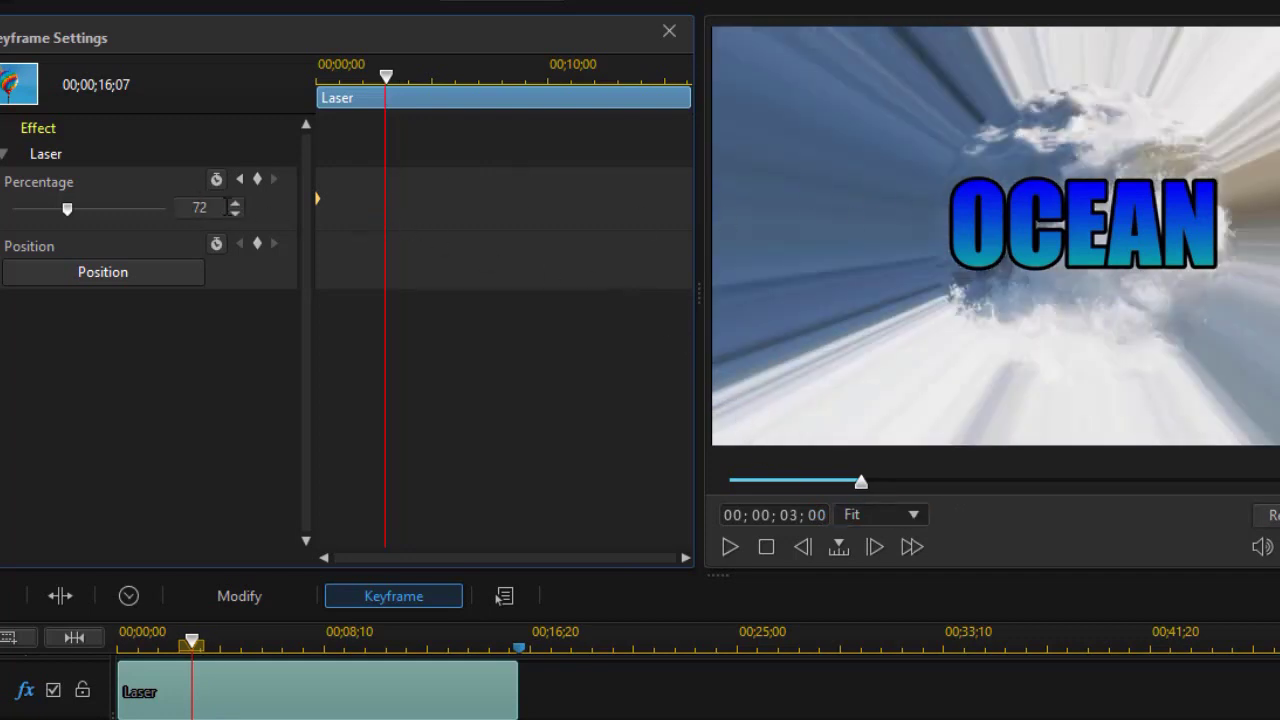
{"action": "right_click", "coordinate": [395, 194]}
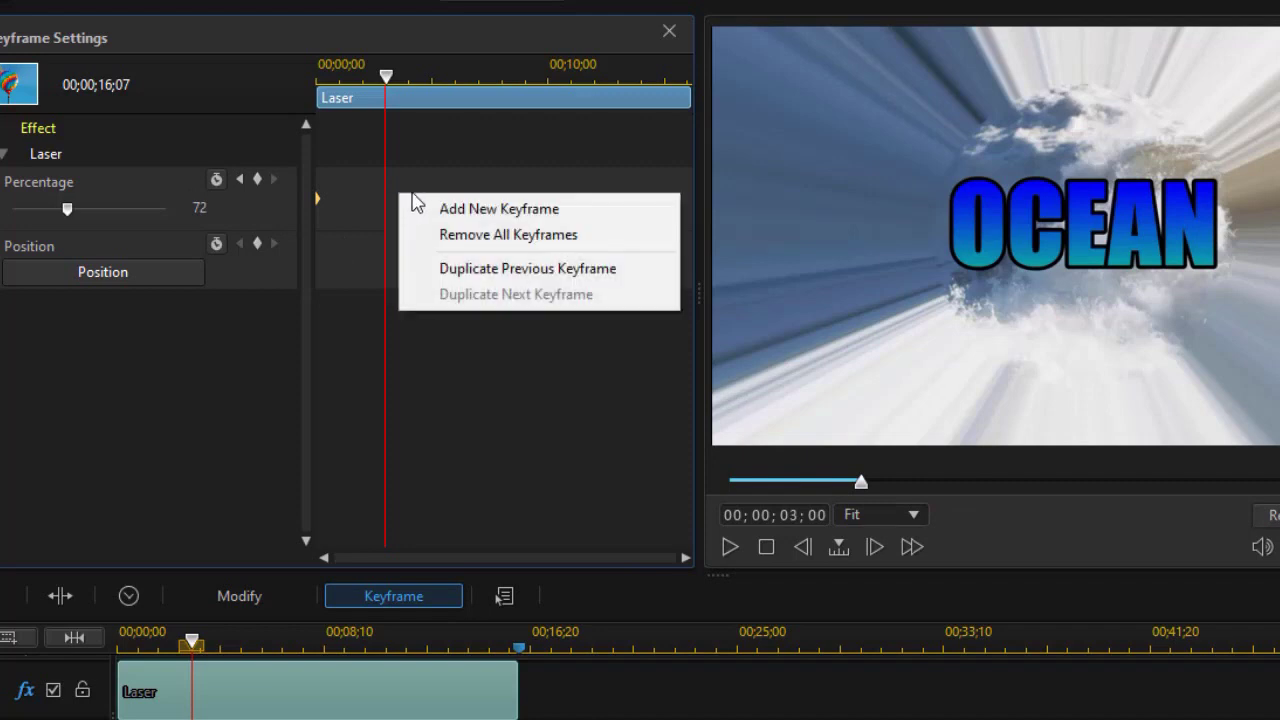
Step: Duplicate the 72 Laser keyframe at three seconds, then add a 200 Percentage keyframe at 00;00;16;07
{"action": "left_click", "coordinate": [472, 270]}
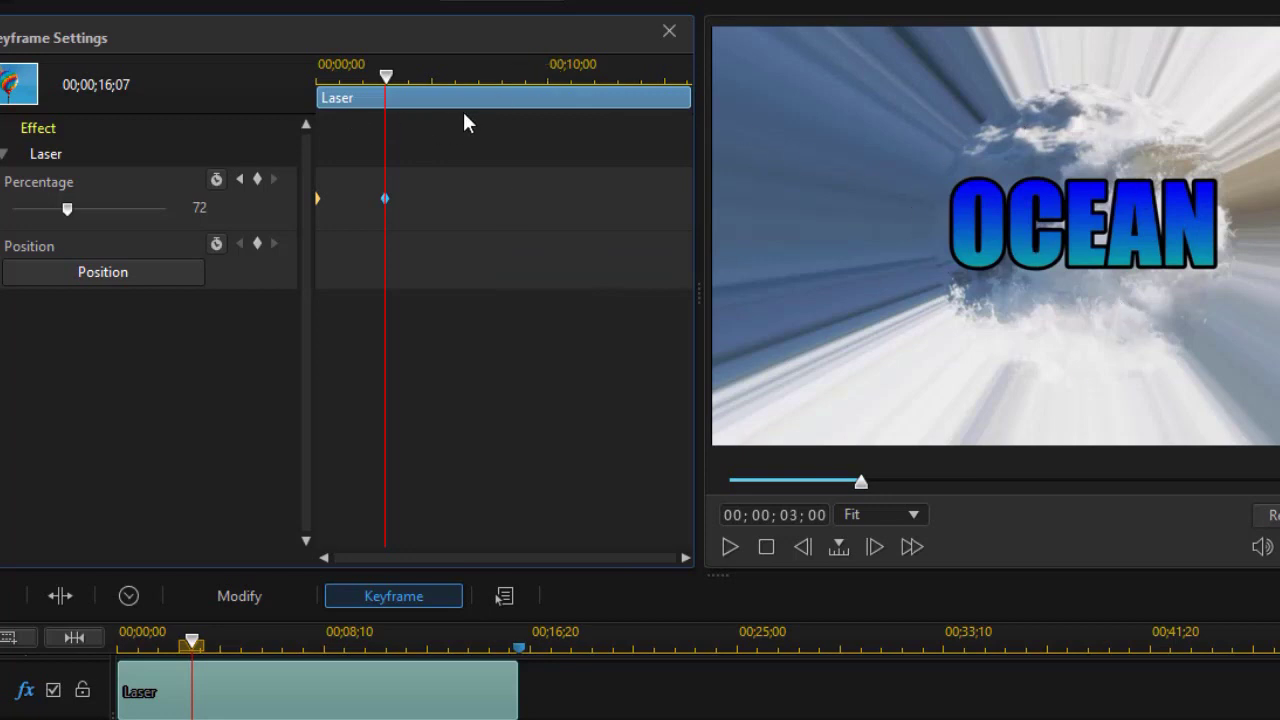
{"action": "left_click_drag", "start_coordinate": [386, 76], "coordinate": [650, 106]}
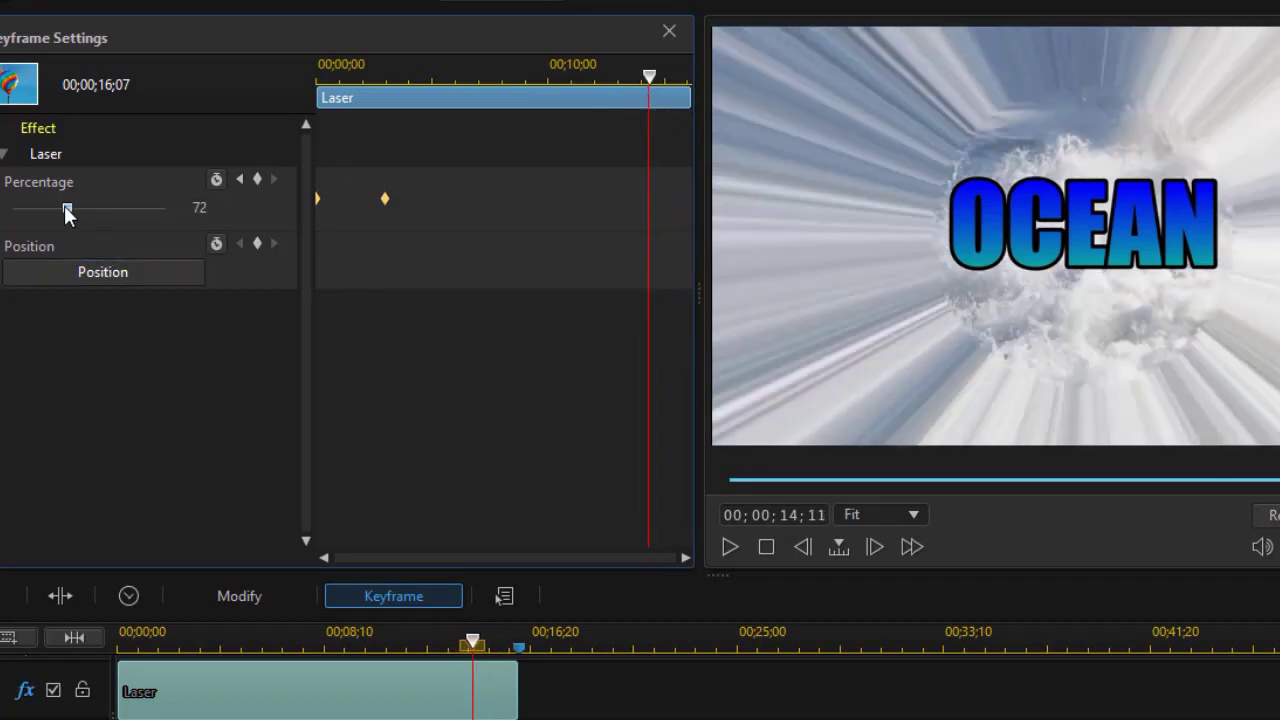
{"action": "left_click_drag", "start_coordinate": [65, 207], "coordinate": [156, 210]}
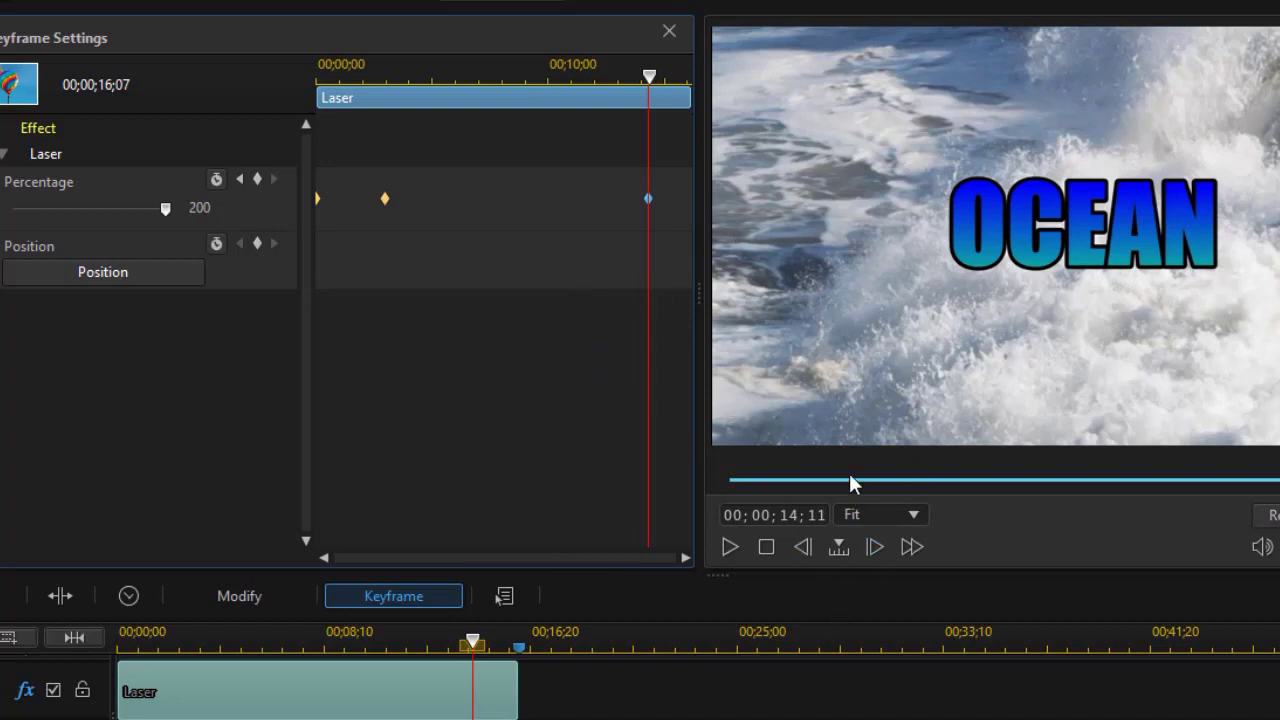
{"action": "left_click", "coordinate": [670, 32]}
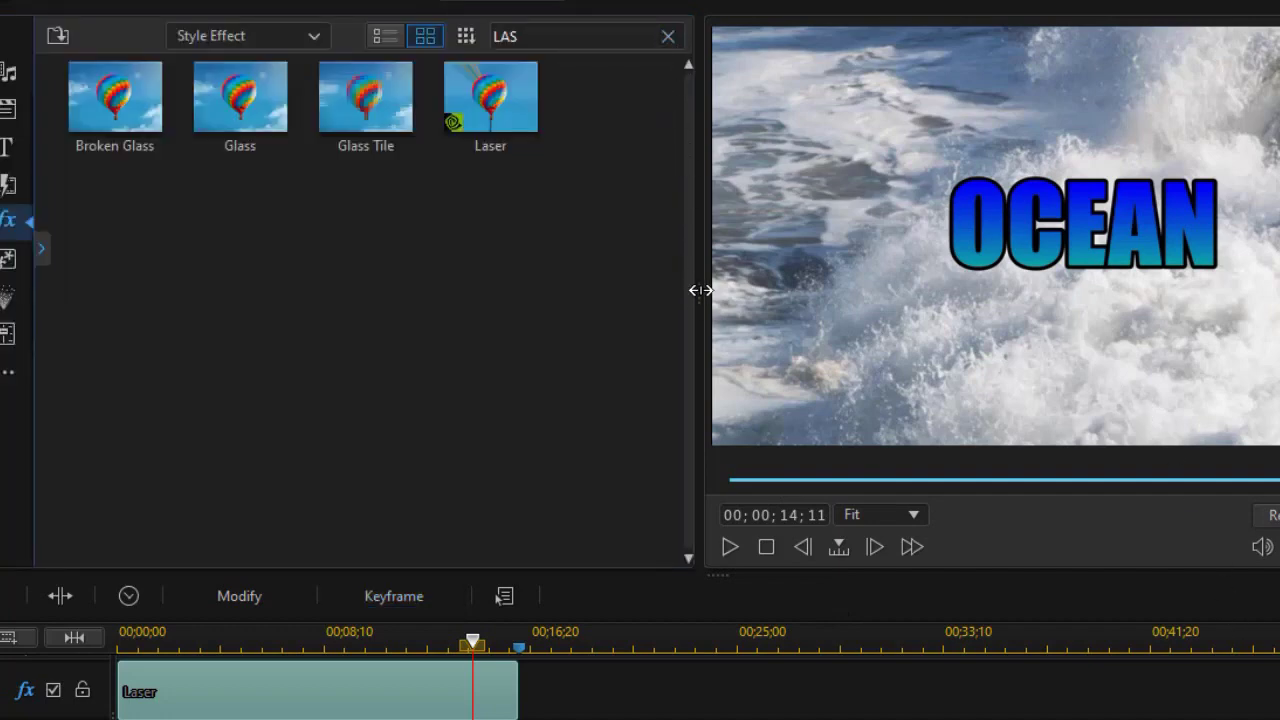